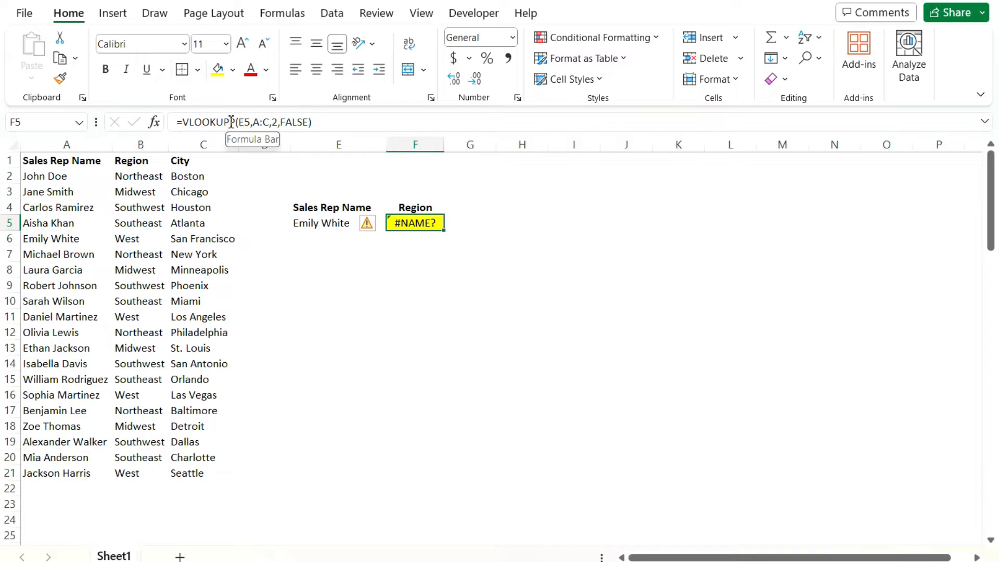
# Correct the misspelled function name in F5's formula to VLOOKUP
pyautogui.click(236, 122)
pyautogui.press('BackSpace')
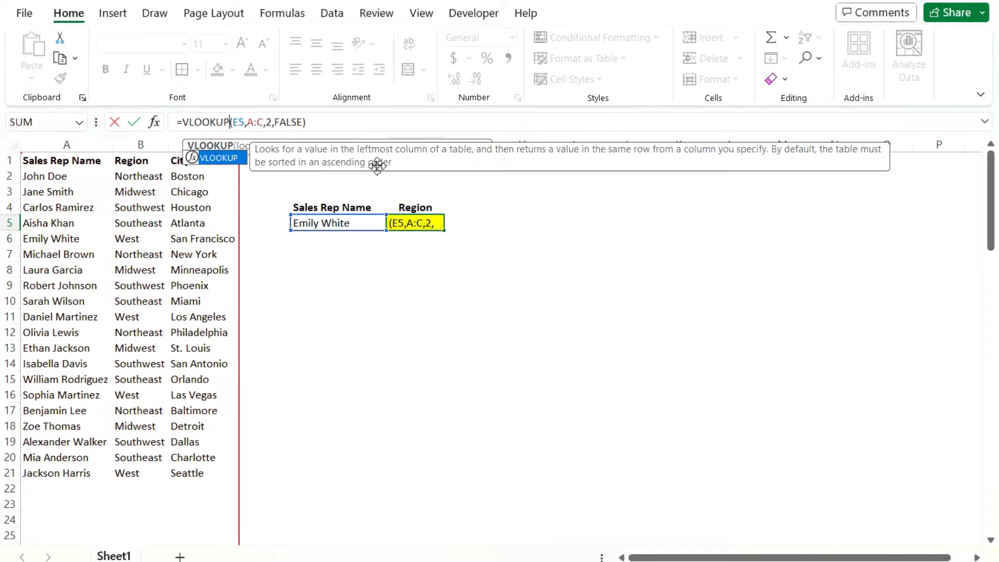
pyautogui.press('Return')
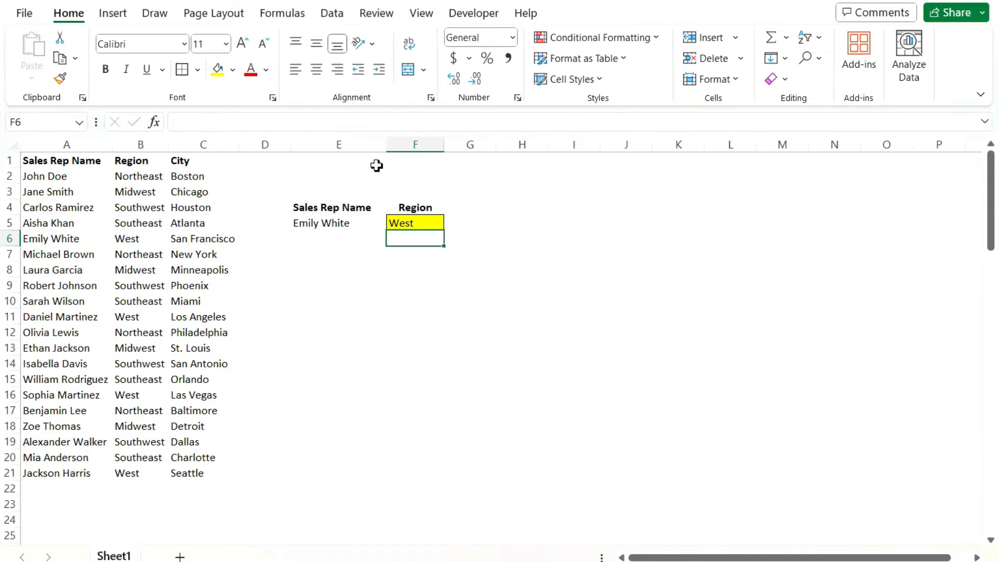
# Misspell the function name in F5's formula as VLOOKUPnyt
pyautogui.click(436, 224)
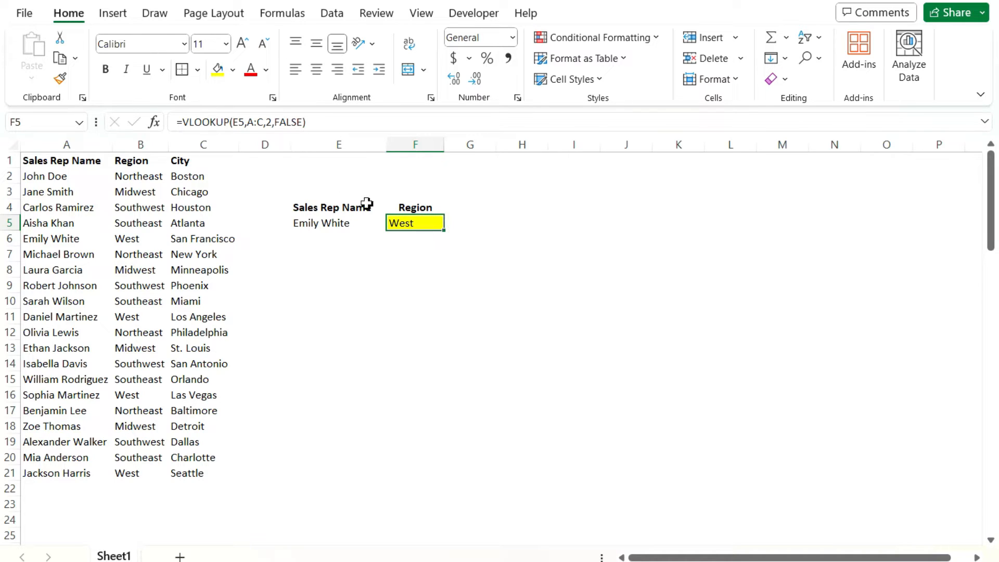
pyautogui.click(231, 121)
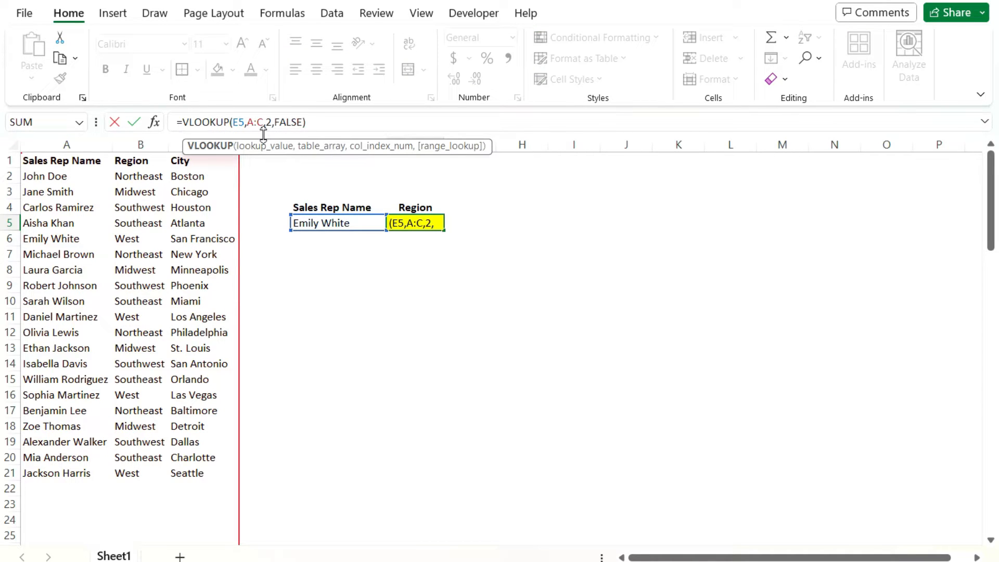
pyautogui.write('hyt')
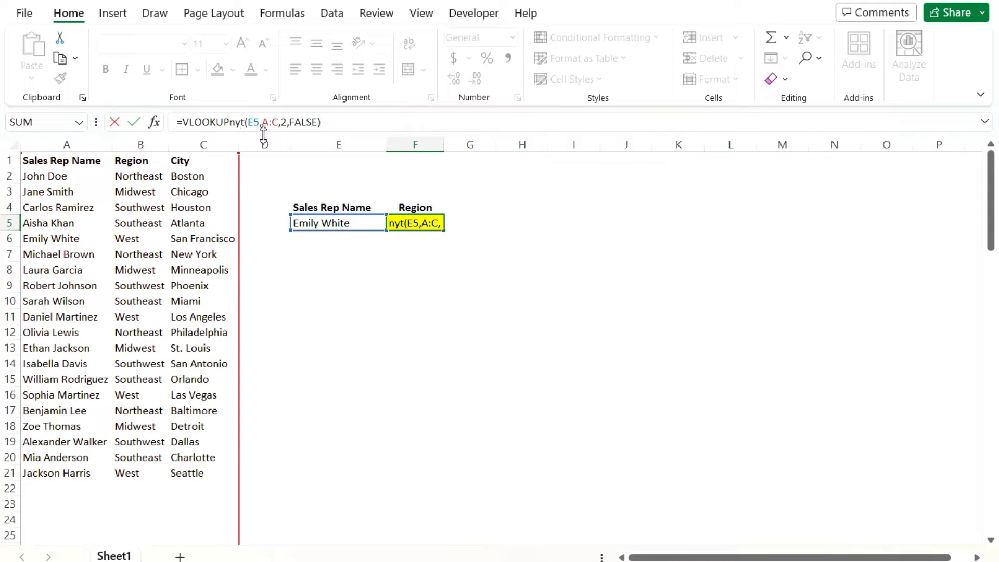
pyautogui.press('Return')
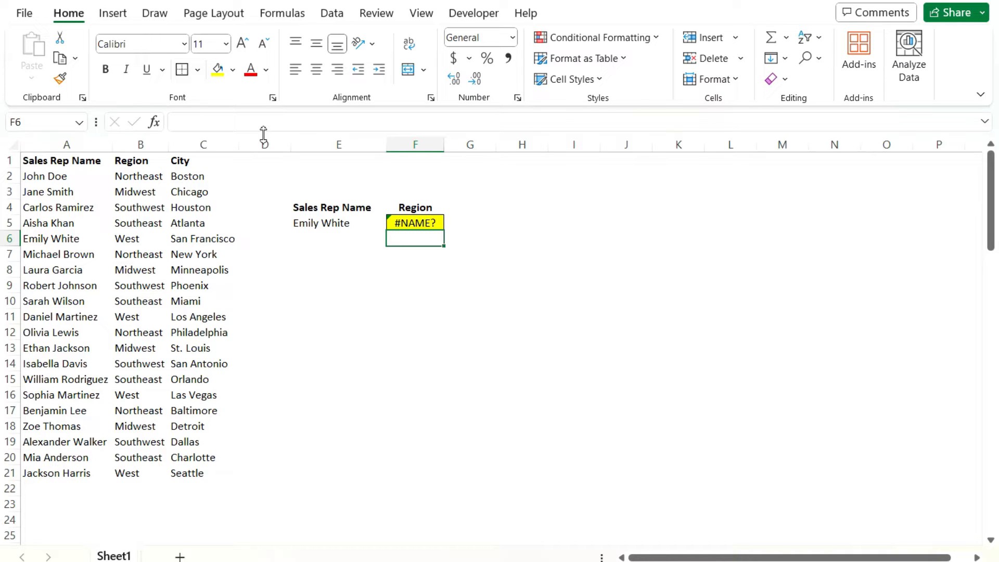
# Clear F5 and rebuild its region lookup as =VLOOKUP(E5,A:C,2,FALSE), picking the function name from the suggestions
pyautogui.click(408, 219)
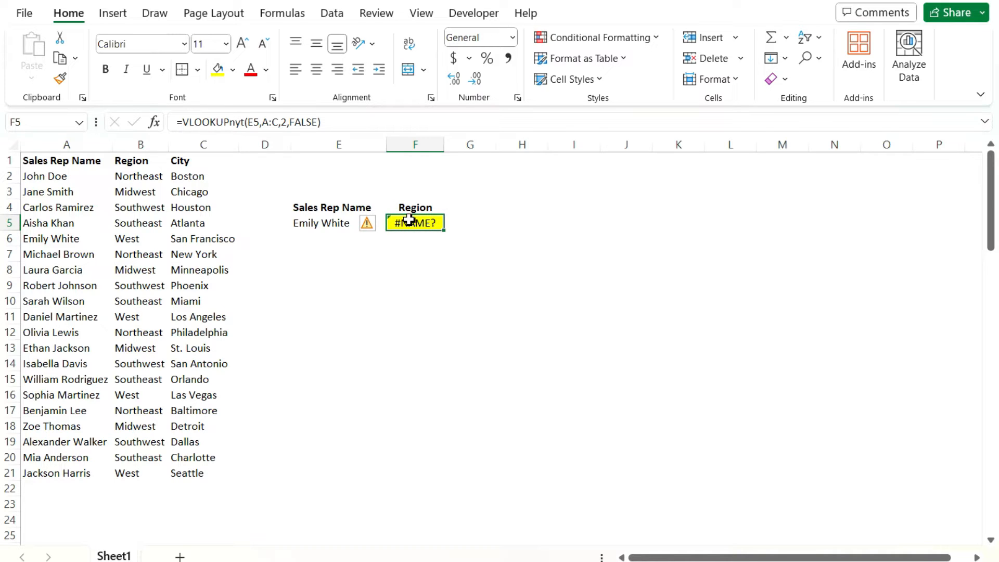
pyautogui.press('Delete')
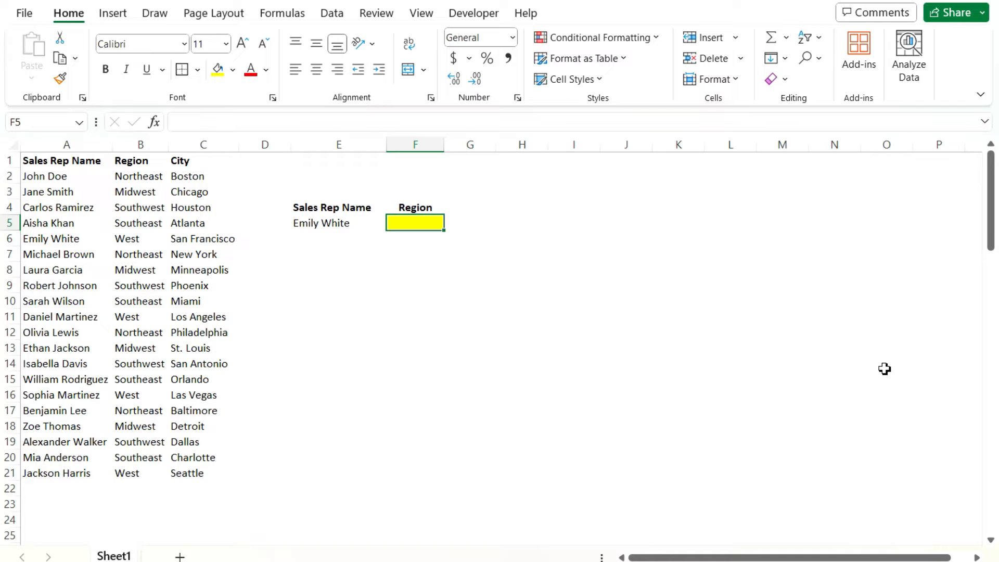
pyautogui.write('=vl')
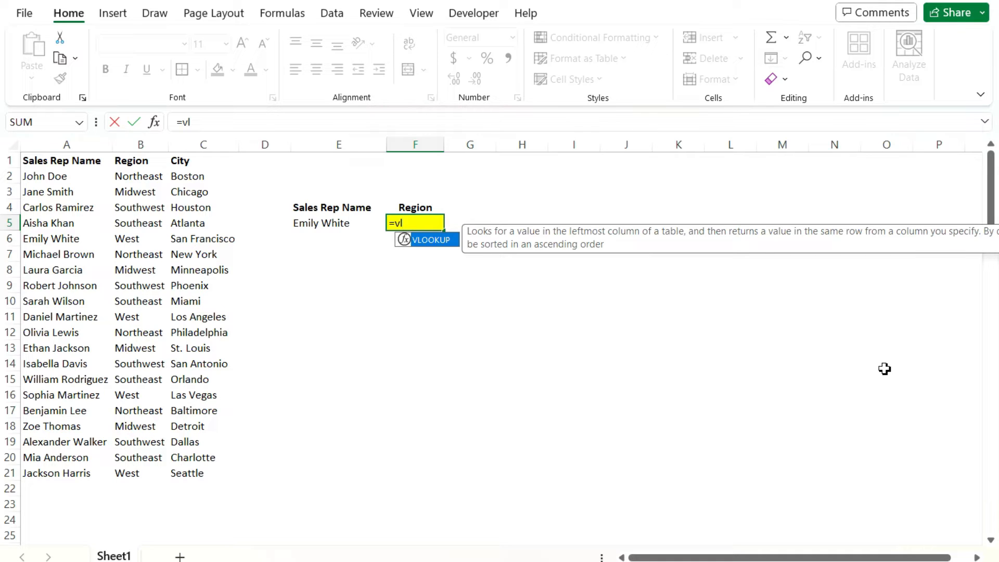
pyautogui.press('Tab')
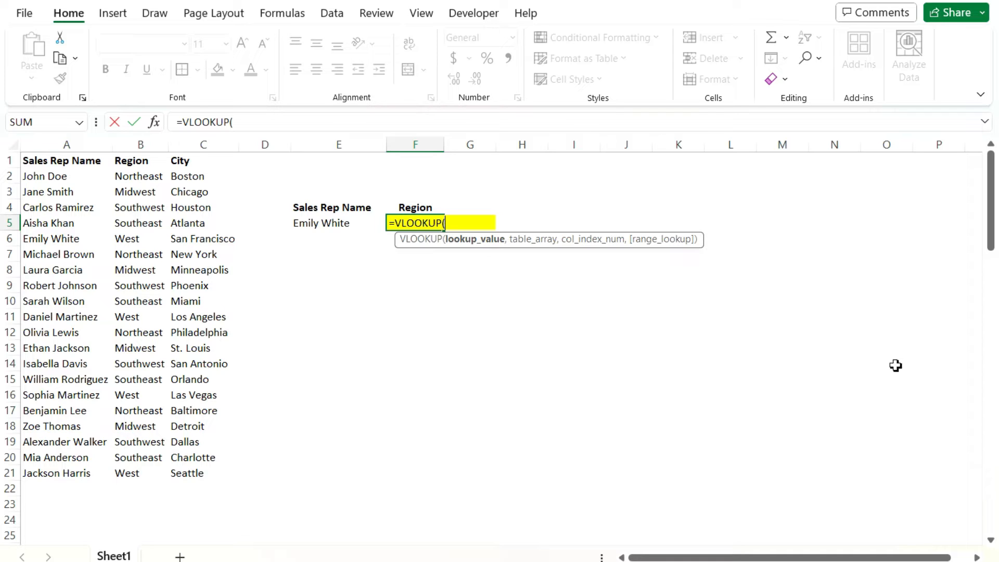
pyautogui.click(326, 224)
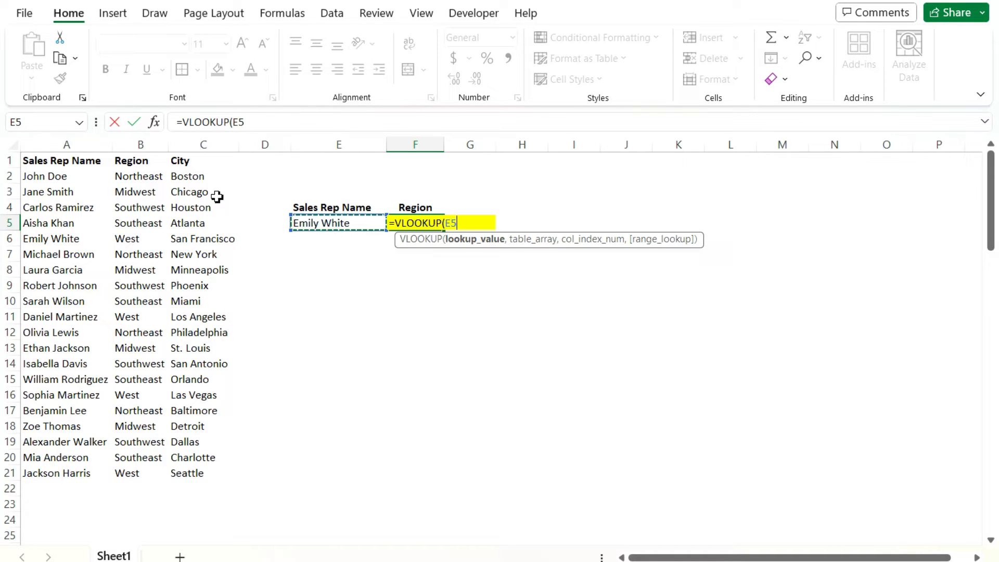
pyautogui.write(',')
pyautogui.moveTo(83, 144); pyautogui.dragTo(178, 159)
pyautogui.write(',2,false)')
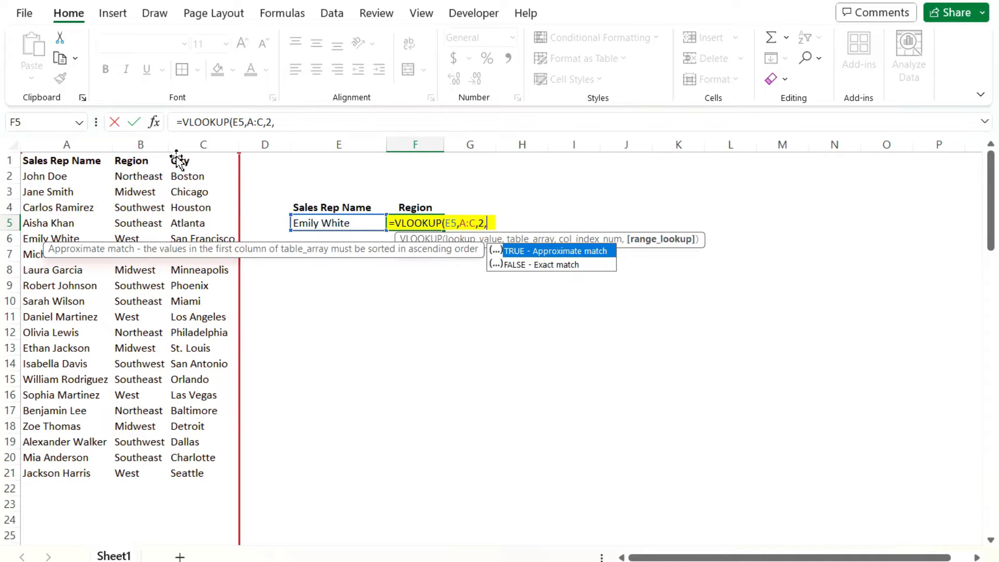
pyautogui.press('Return')
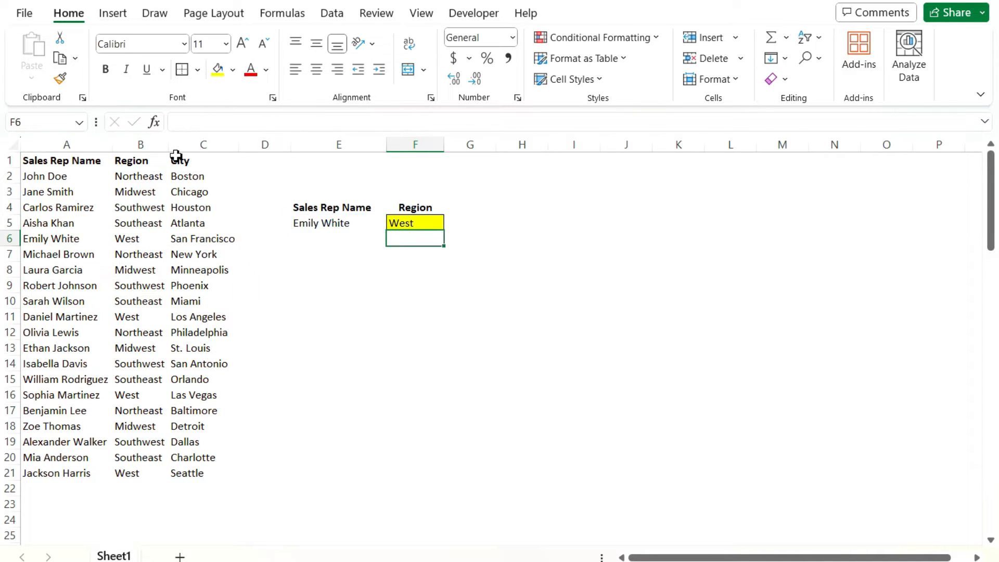
# Try starting a new formula in F5 with the suggested SUMSQ function, and erase the function name again
pyautogui.press('Up')
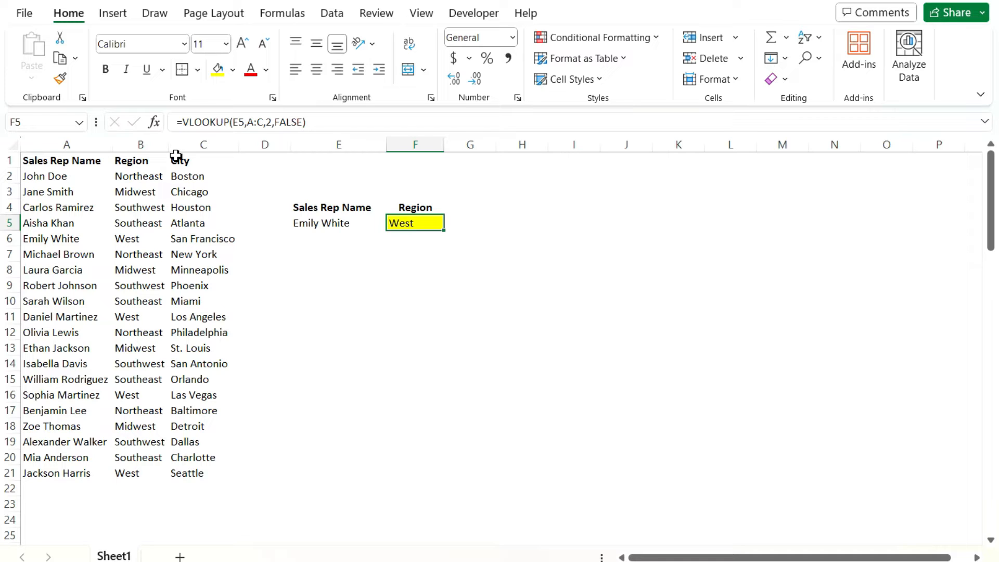
pyautogui.write('=sum')
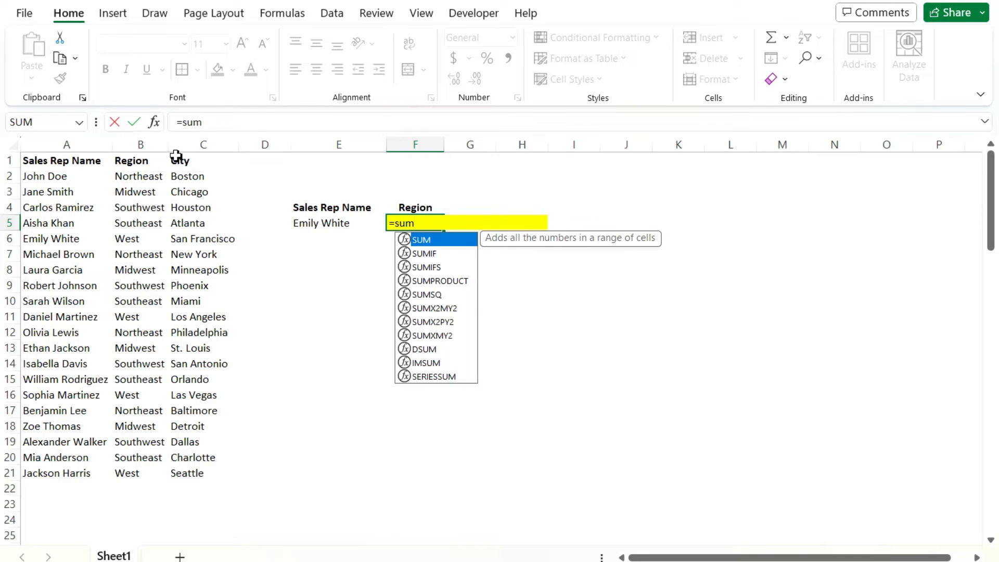
pyautogui.press('Down')
pyautogui.press('Down')
pyautogui.press('Down')
pyautogui.press('Down')
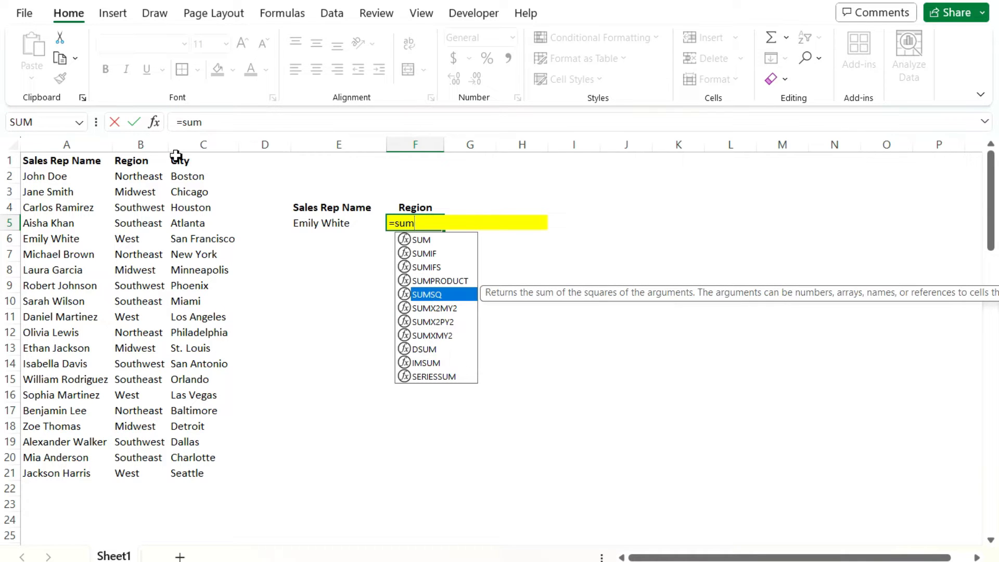
pyautogui.press('Tab')
pyautogui.press('BackSpace')
pyautogui.press('BackSpace')
pyautogui.press('BackSpace')
pyautogui.press('BackSpace')
pyautogui.press('BackSpace')
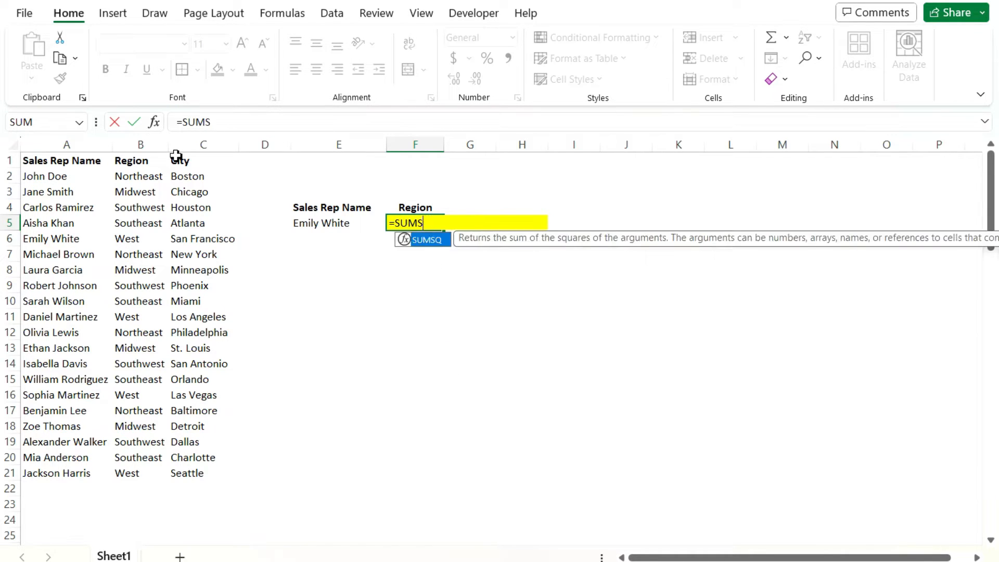
pyautogui.press('BackSpace')
# Try the suggestions for "xl" in F5, insert the suggested SUM function instead, and erase it
pyautogui.write('xl')
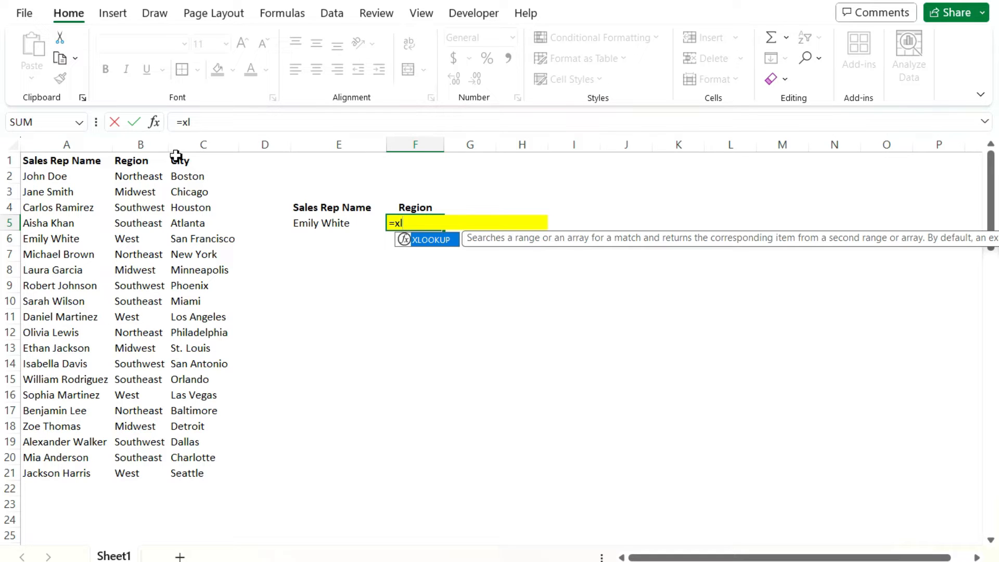
pyautogui.press('BackSpace')
pyautogui.press('BackSpace')
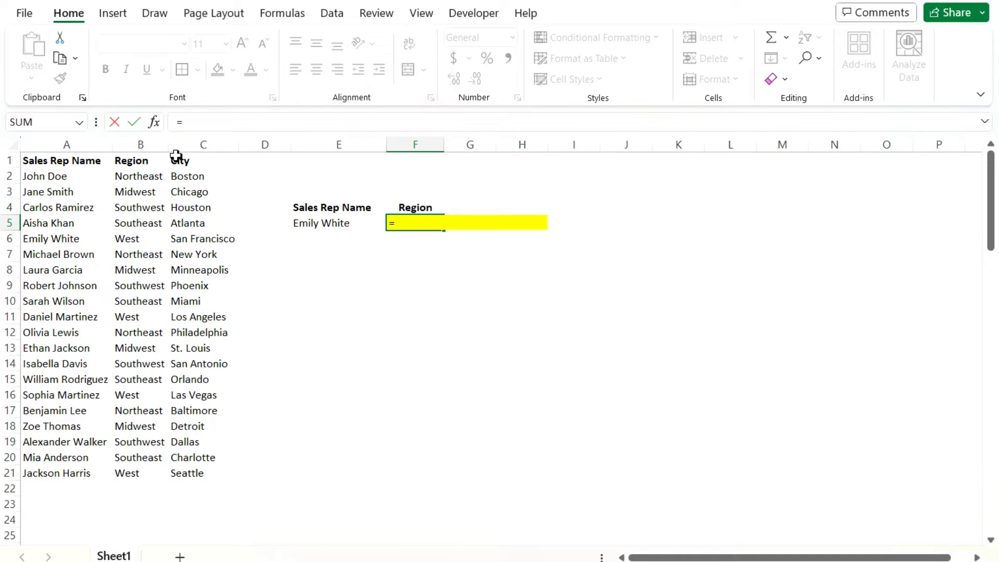
pyautogui.write('sum')
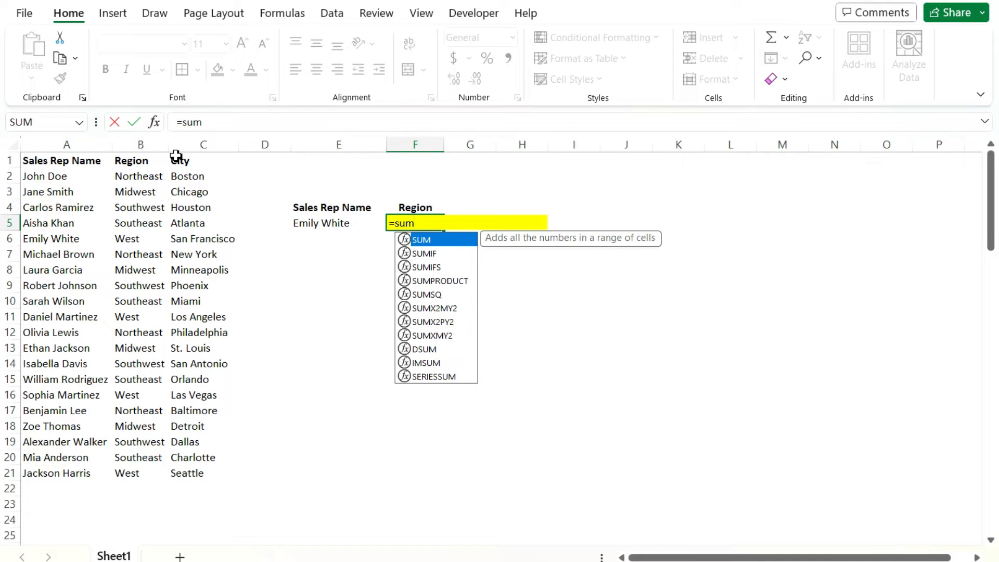
pyautogui.press('Tab')
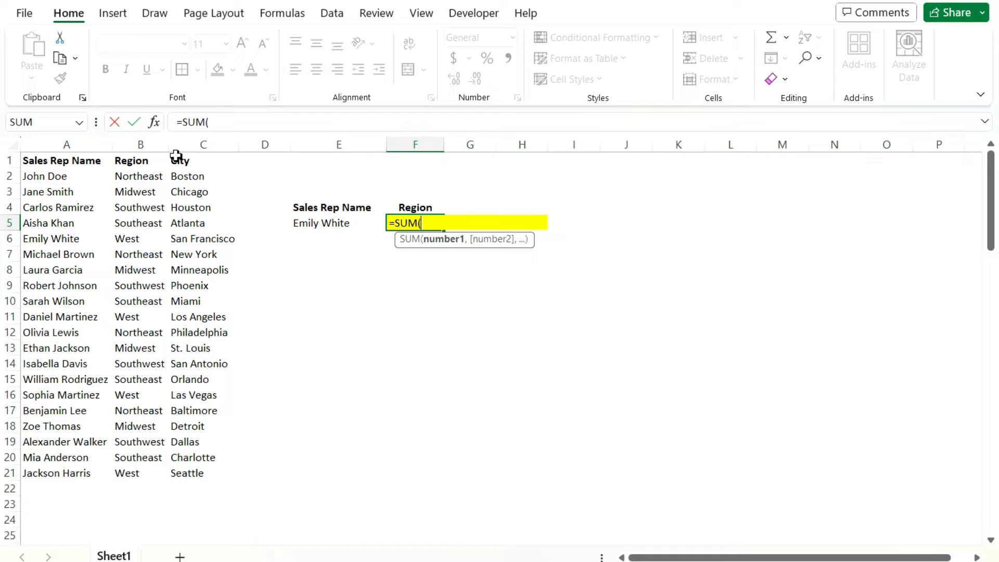
pyautogui.press('BackSpace')
pyautogui.press('BackSpace')
pyautogui.press('BackSpace')
pyautogui.press('BackSpace')
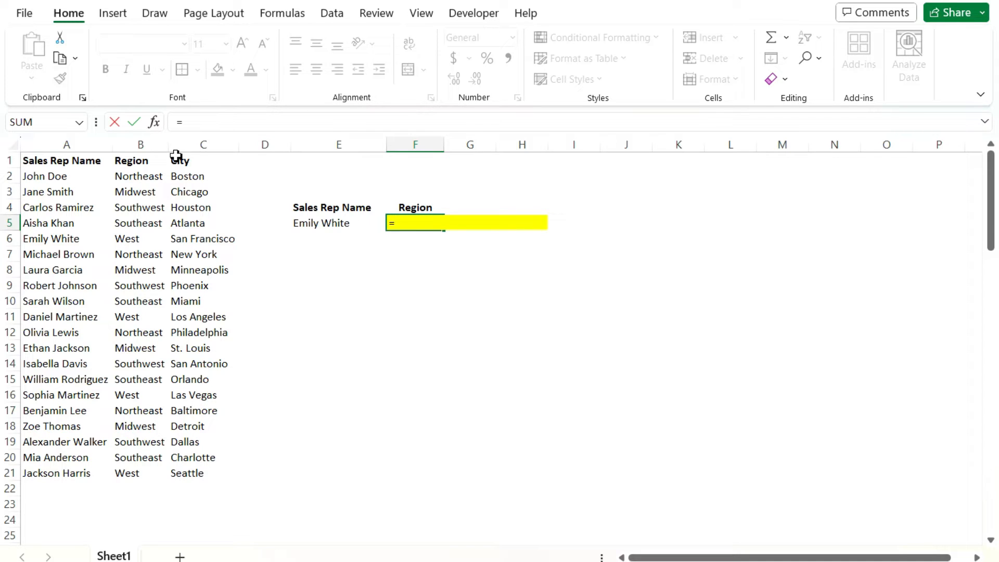
# Try starting F5's formula with the suggested VLOOKUP function and call up its arguments
pyautogui.write('vl')
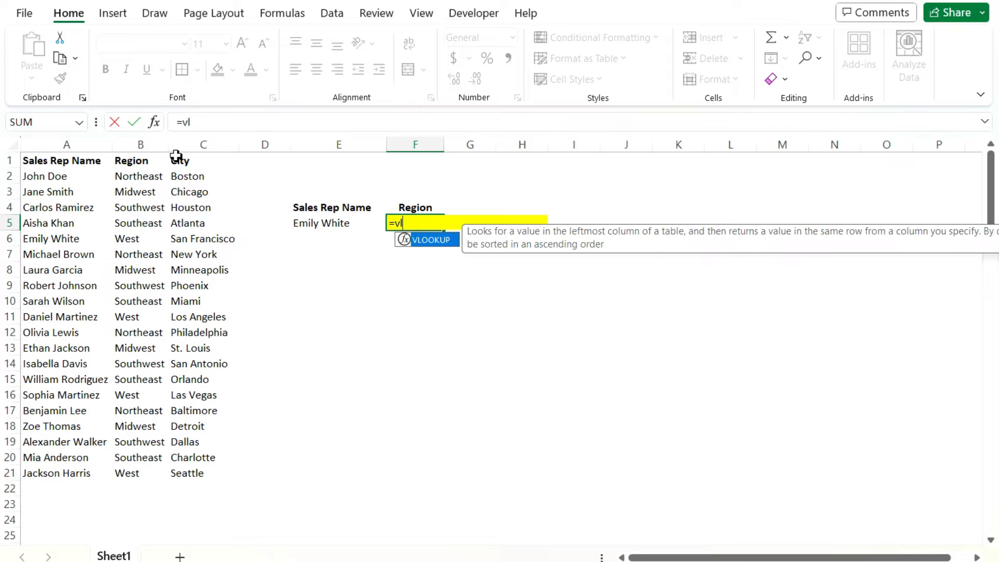
pyautogui.press('Tab')
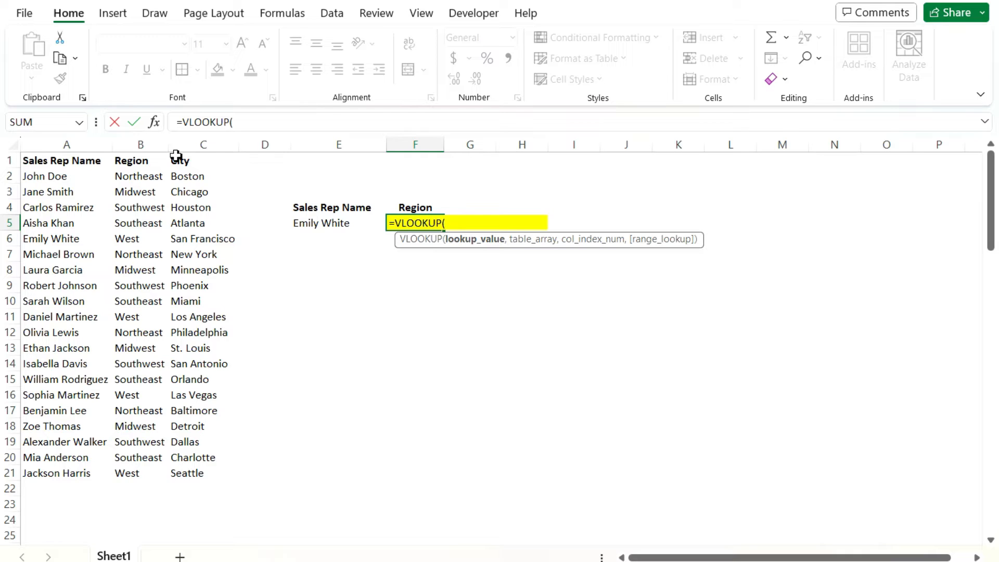
pyautogui.click(154, 123)
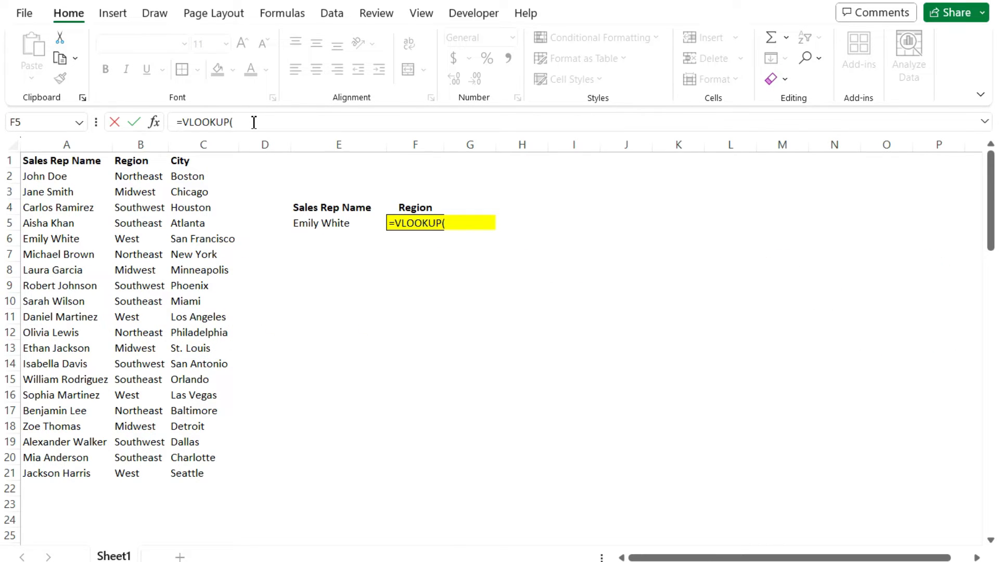
# Replace the unfinished VLOOKUP draft in F5 with the suggested XLOOKUP function
pyautogui.click(254, 121)
pyautogui.press('BackSpace')
pyautogui.press('BackSpace')
pyautogui.press('BackSpace')
pyautogui.press('BackSpace')
pyautogui.press('BackSpace')
pyautogui.press('BackSpace')
pyautogui.press('BackSpace')
pyautogui.press('BackSpace')
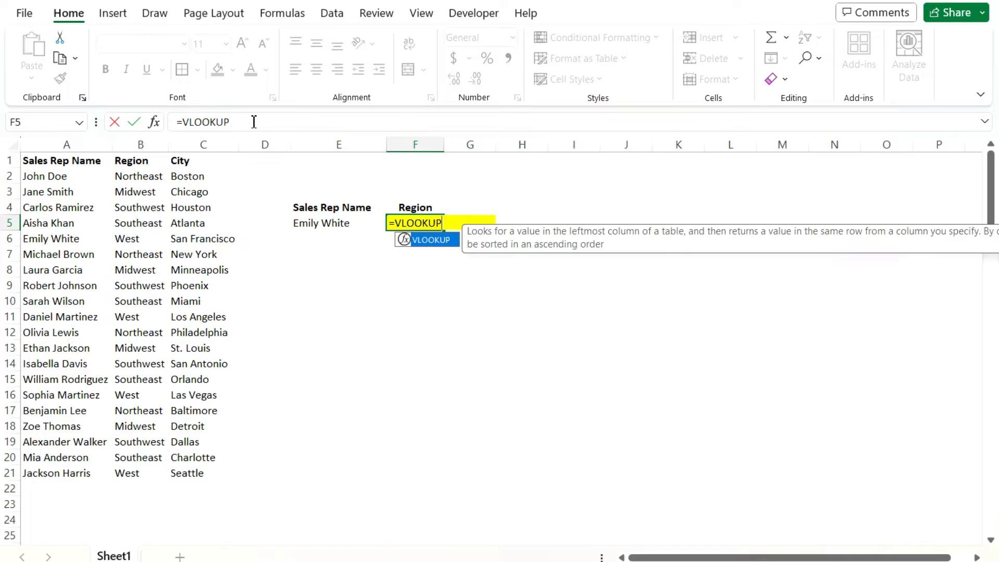
pyautogui.write('xl')
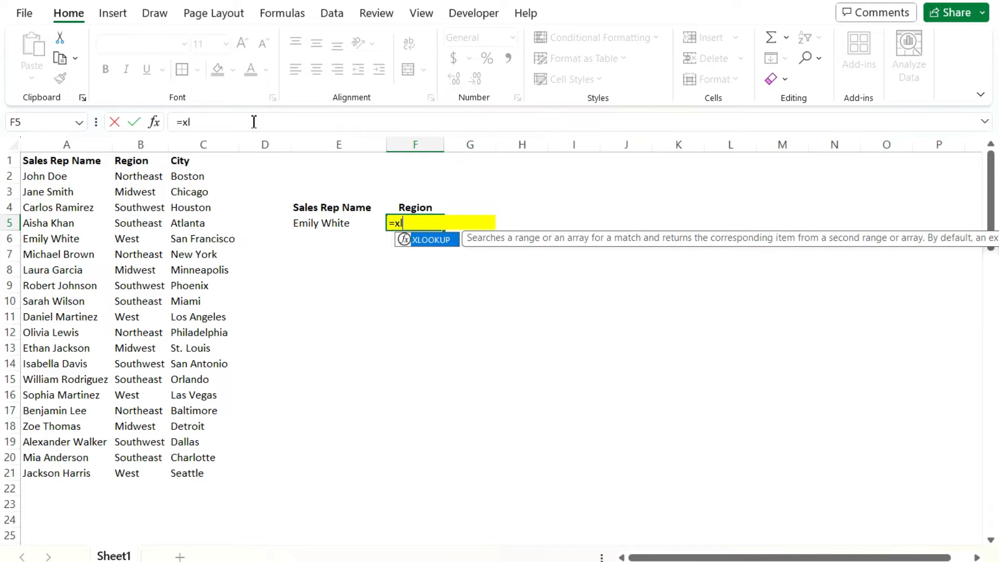
pyautogui.press('Tab')
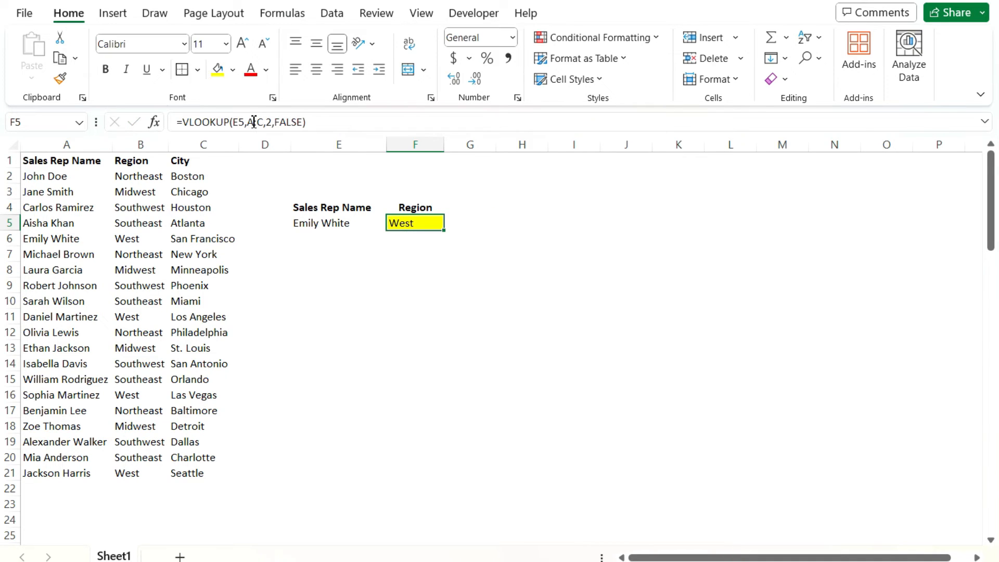
# Preview the function suggestions for "xl" and "sum" in F5 and cancel the cell edit
pyautogui.write('=xl')
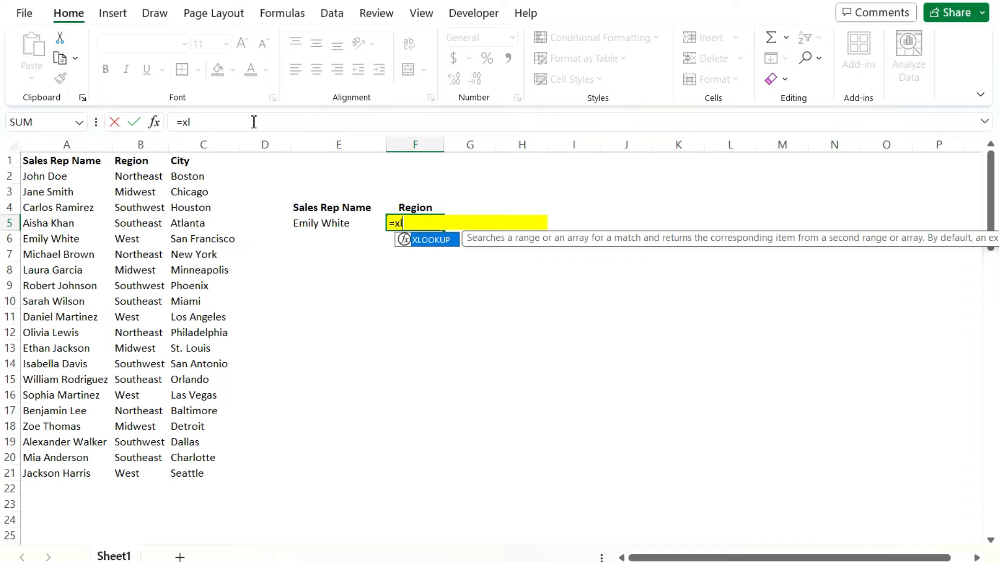
pyautogui.press('BackSpace')
pyautogui.press('BackSpace')
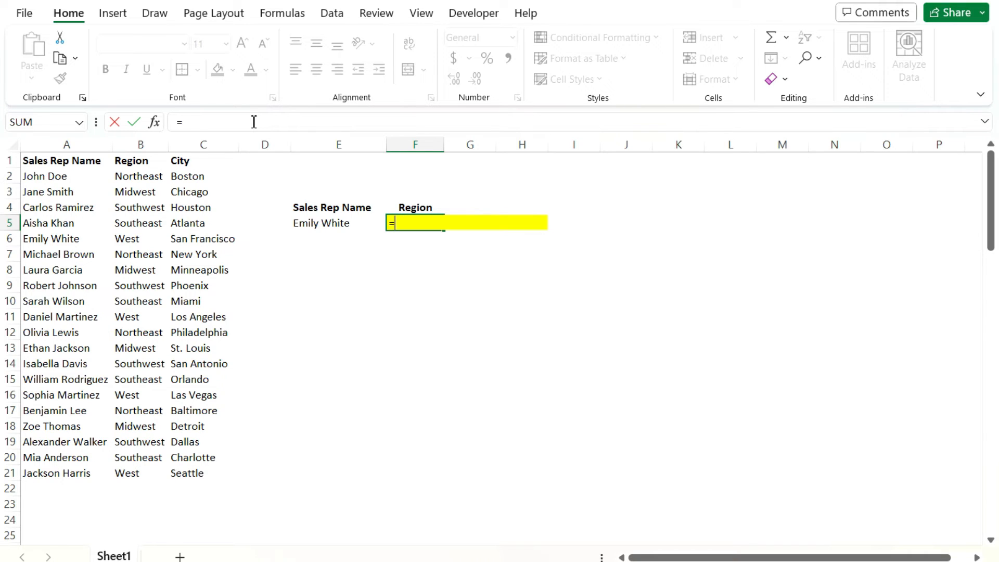
pyautogui.write('sum')
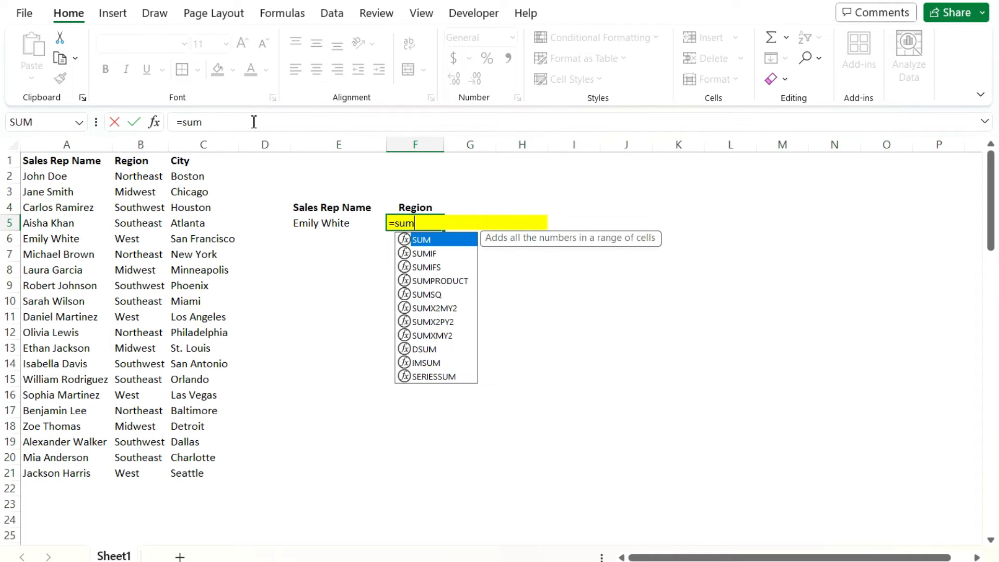
pyautogui.press('Escape')
pyautogui.press('Escape')
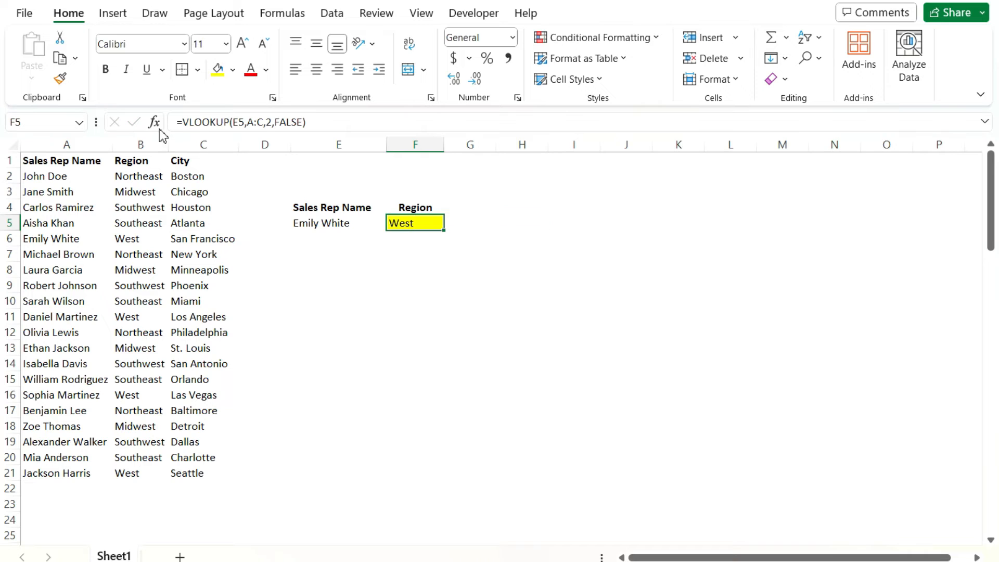
# Review the function arguments of F5's VLOOKUP formula and leave them as they are
pyautogui.click(154, 123)
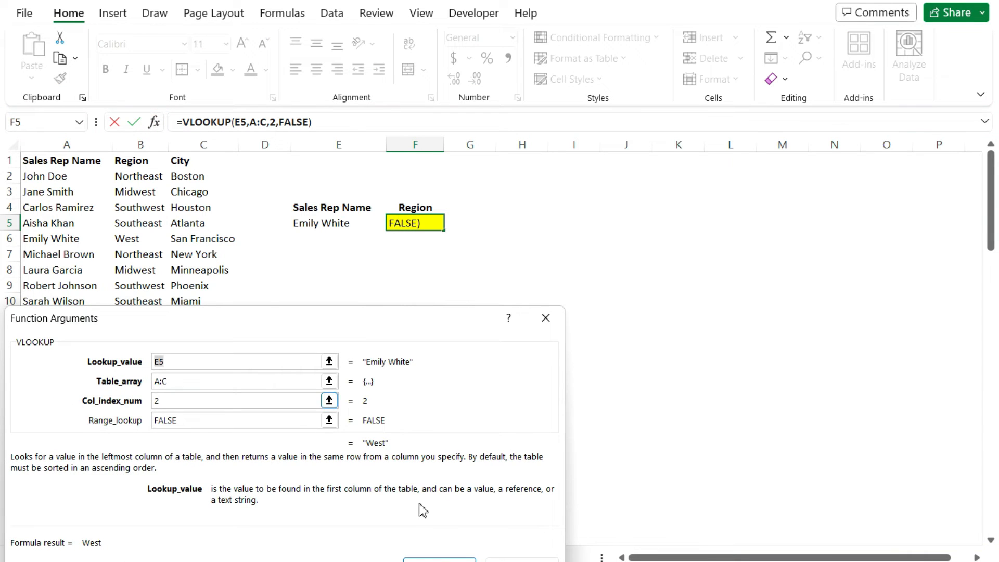
pyautogui.click(520, 558)
# Search the function insertion dialog for "sum" from cell F8, browse the suggested functions, and cancel without inserting one
pyautogui.click(411, 267)
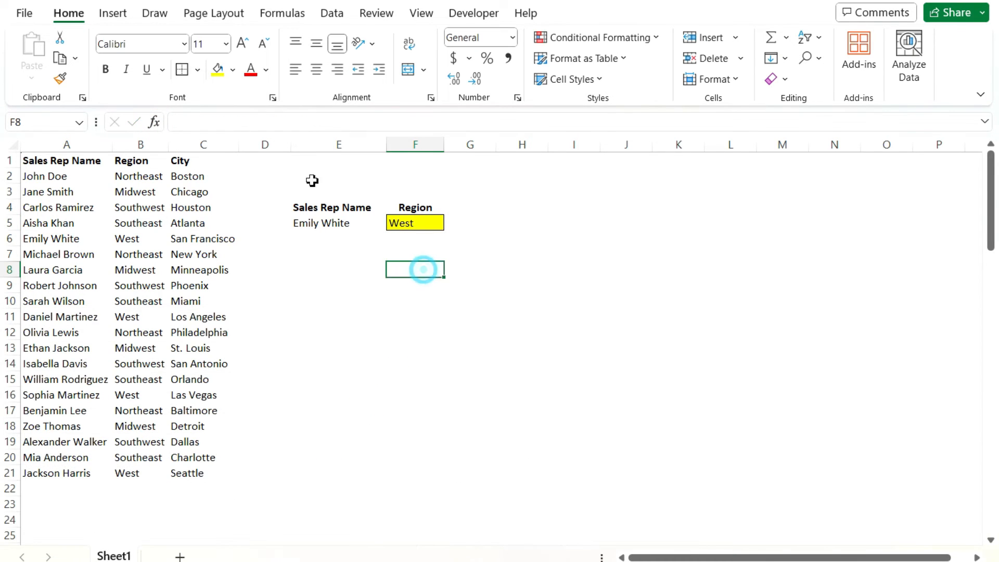
pyautogui.click(157, 123)
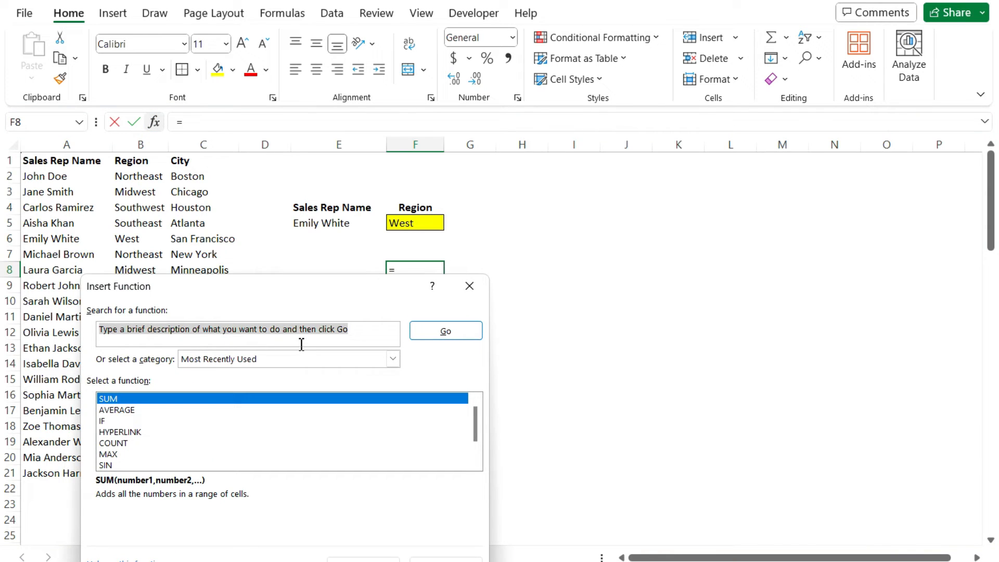
pyautogui.write('sum')
pyautogui.press('Return')
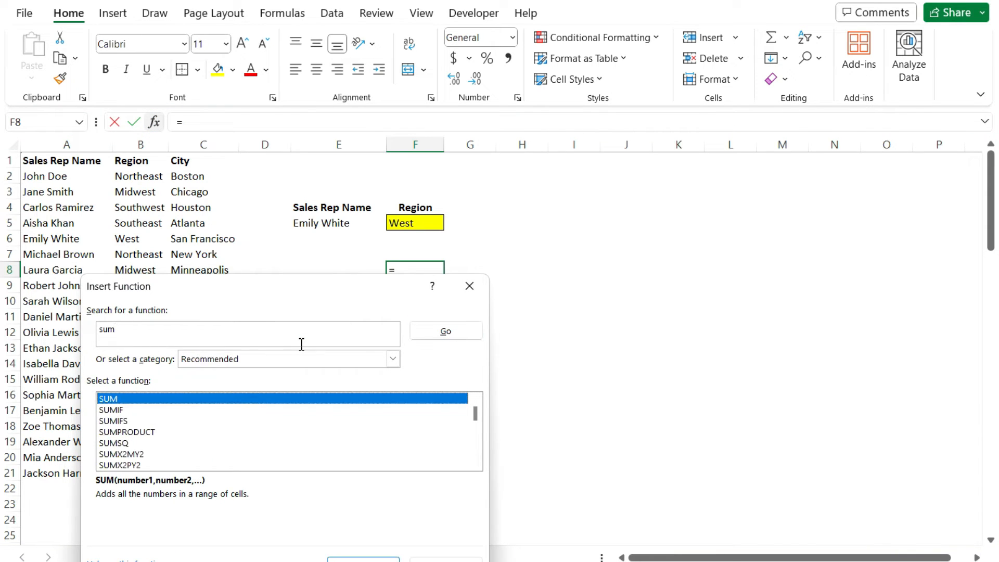
pyautogui.scroll(-3, 270, 446)
pyautogui.scroll(3, 277, 450)
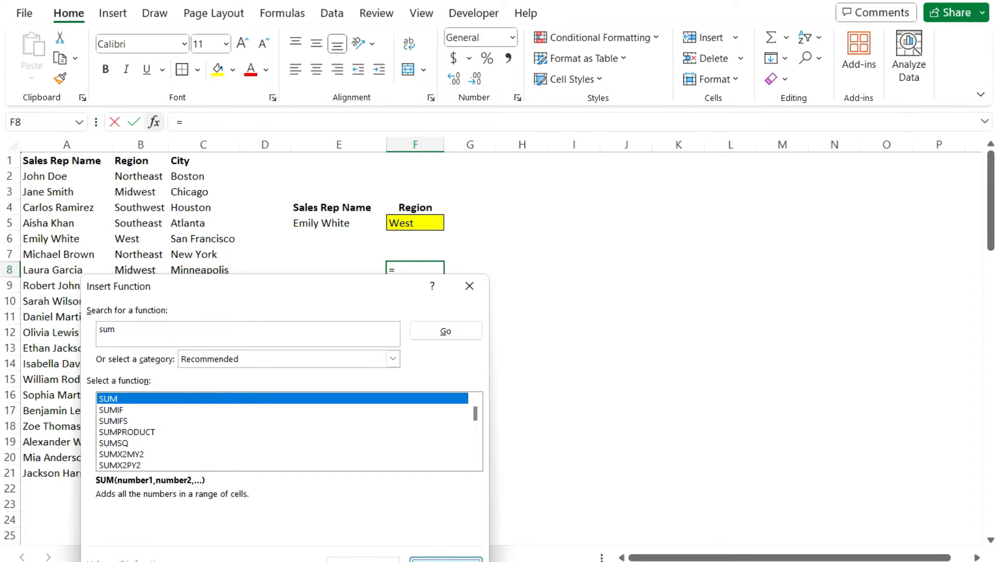
pyautogui.press('Escape')
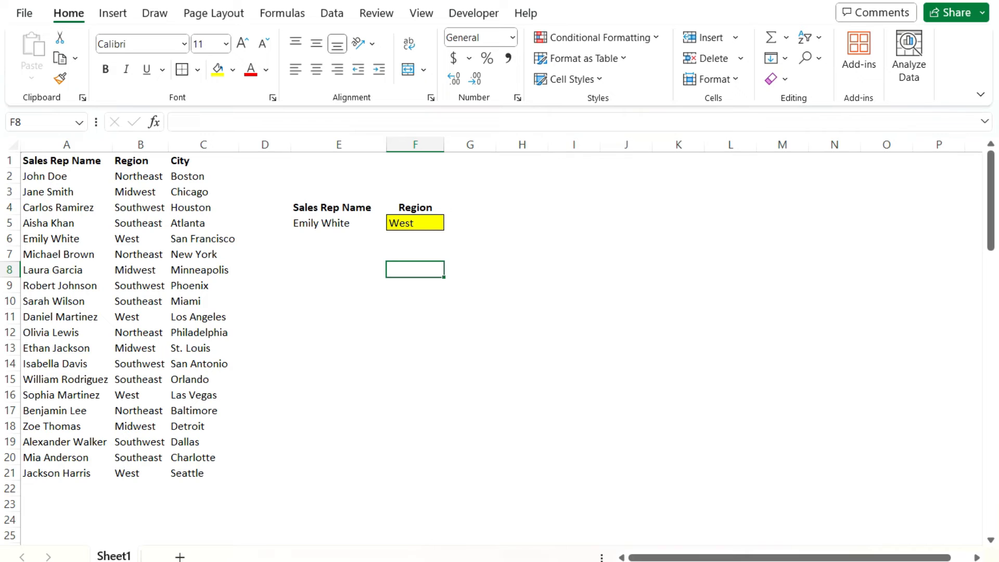
# Replace the lookup value E5 in F5's VLOOKUP formula with the undefined name salesrep
pyautogui.click(413, 227)
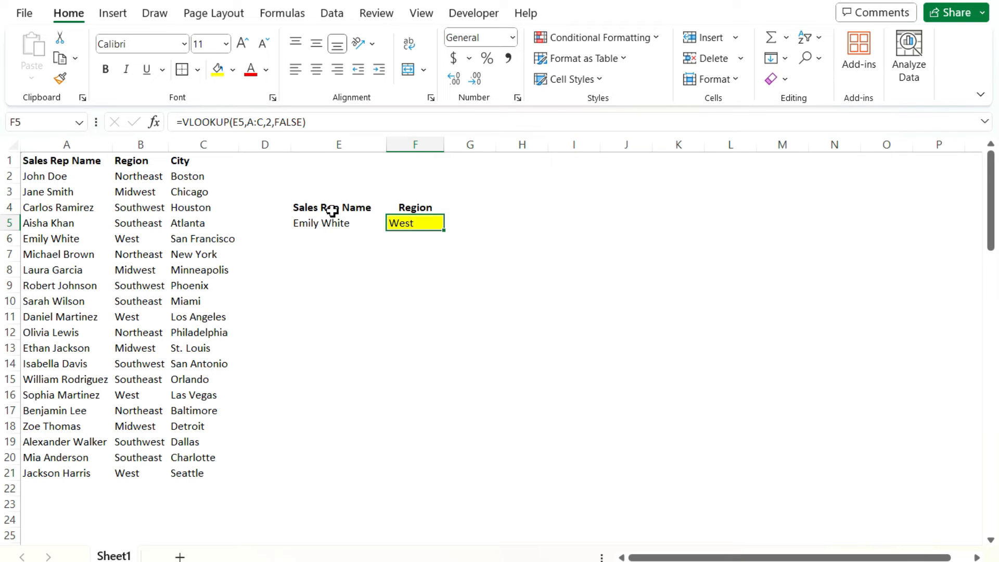
pyautogui.click(244, 124)
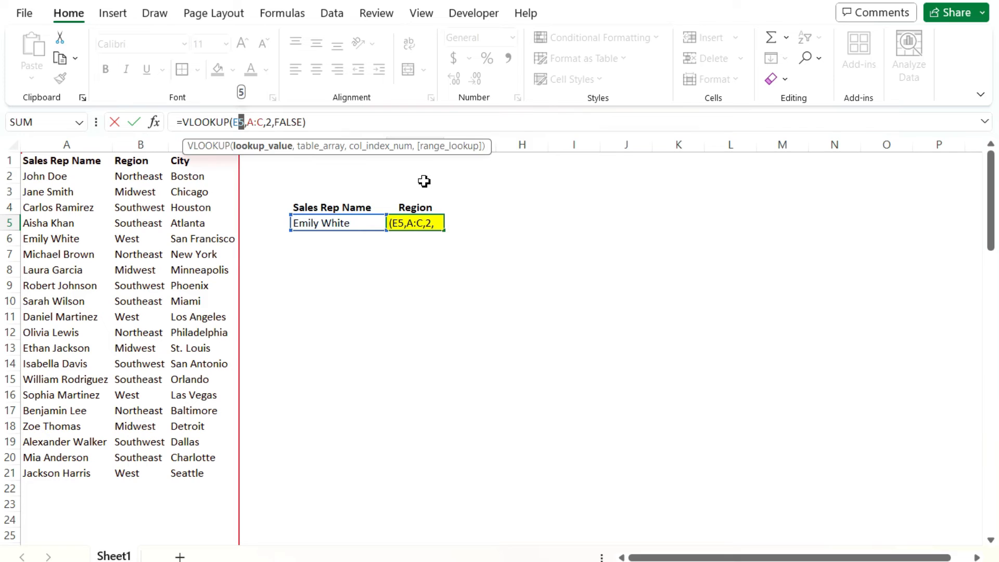
pyautogui.press('BackSpace')
pyautogui.write('salesrep')
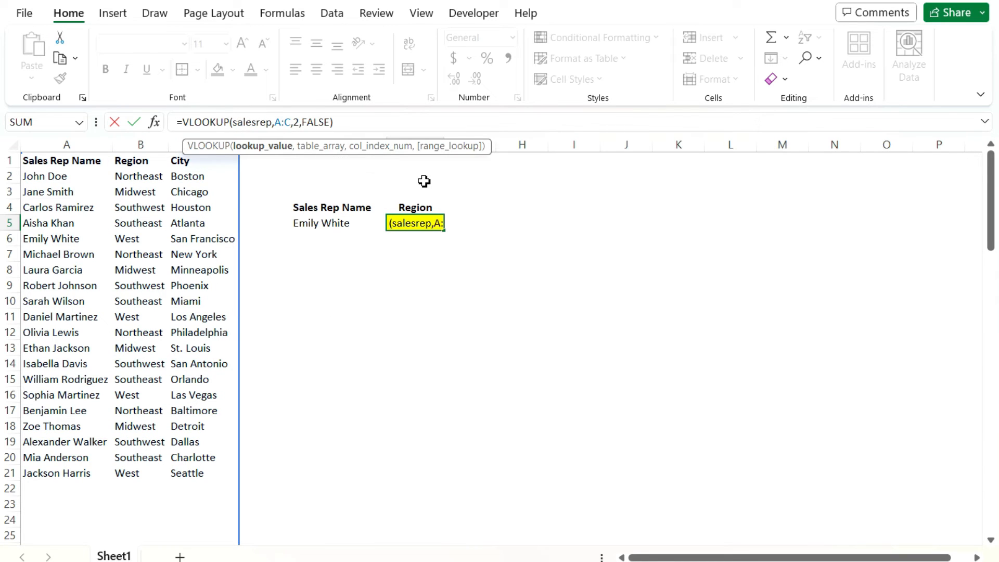
pyautogui.press('Return')
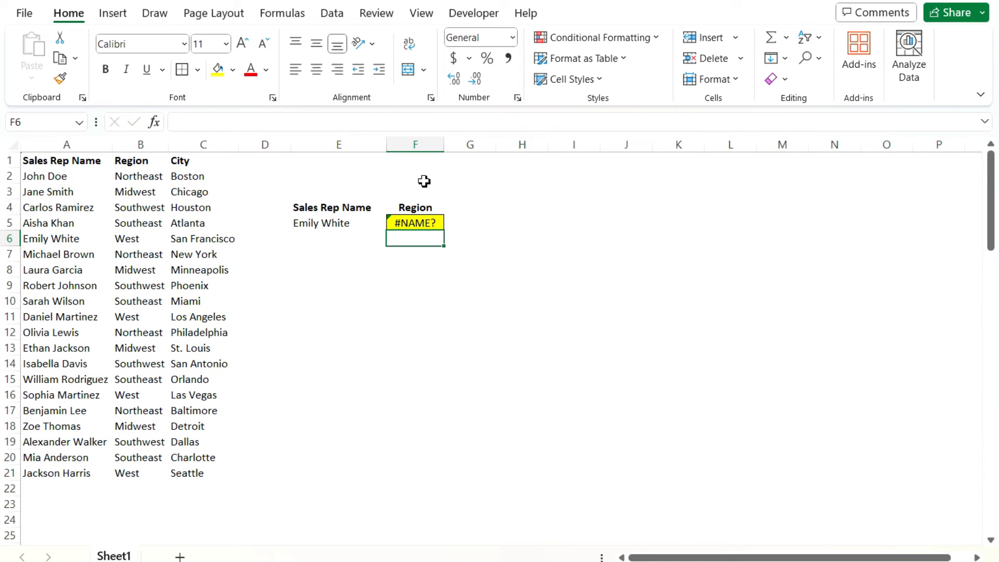
pyautogui.click(430, 223)
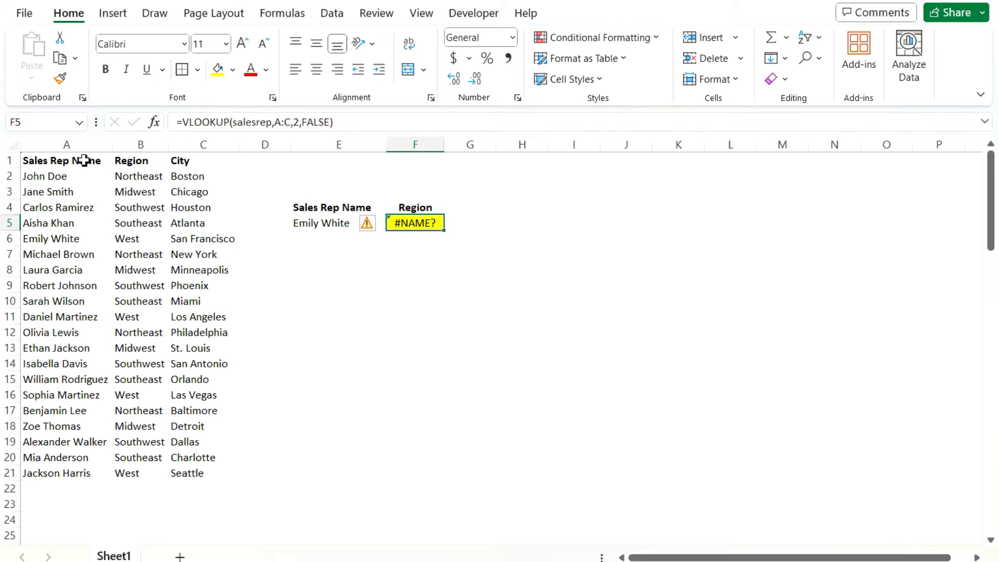
# Name the data range A1:C21 lookuplist
pyautogui.moveTo(84, 160); pyautogui.dragTo(209, 471)
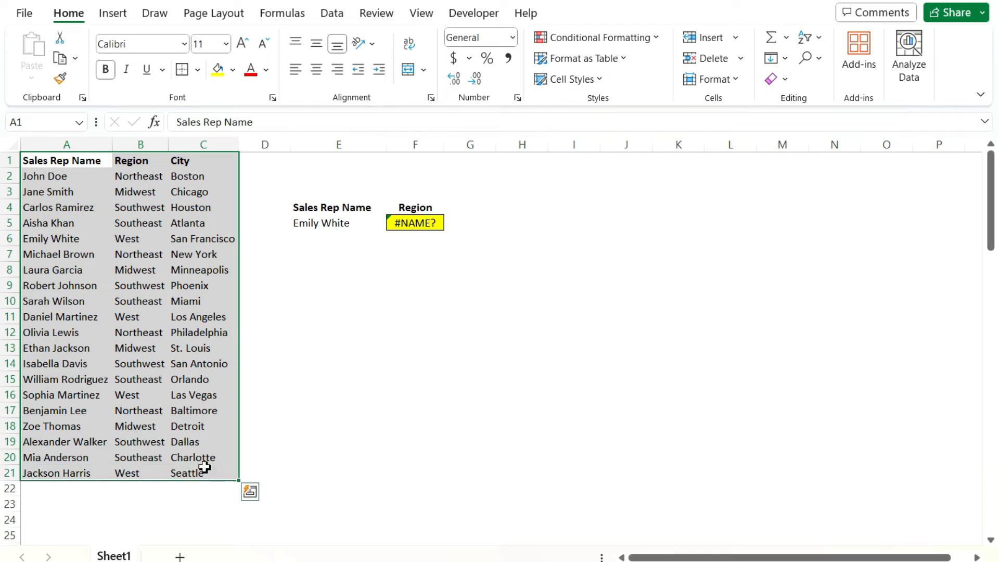
pyautogui.click(59, 123)
pyautogui.write('lookuplist')
pyautogui.press('Return')
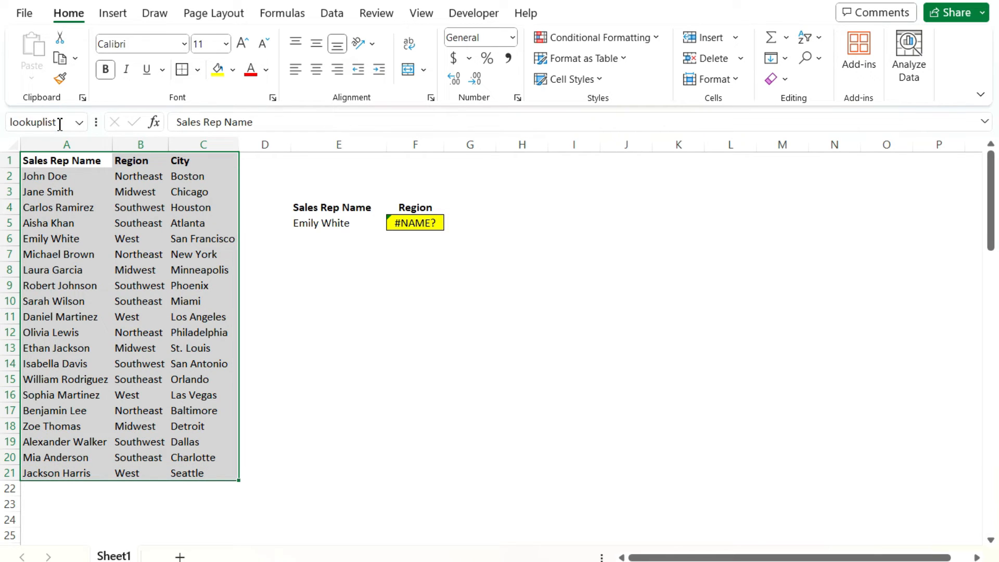
# Replace the table array A:C in F5's VLOOKUP formula with the named range lookuplist
pyautogui.click(424, 229)
pyautogui.click(300, 131)
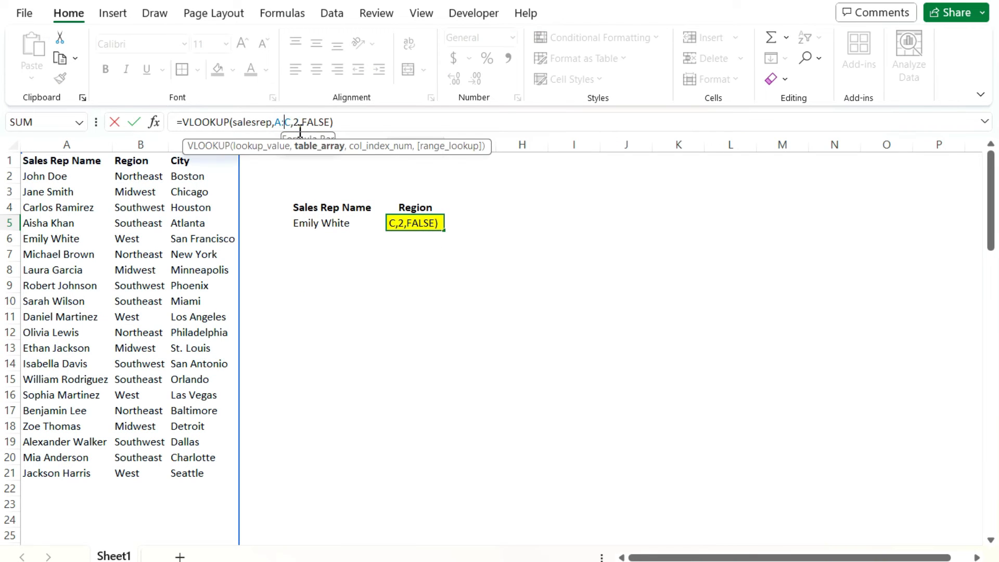
pyautogui.press('BackSpace')
pyautogui.press('BackSpace')
pyautogui.press('BackSpace')
pyautogui.write('lookuplist')
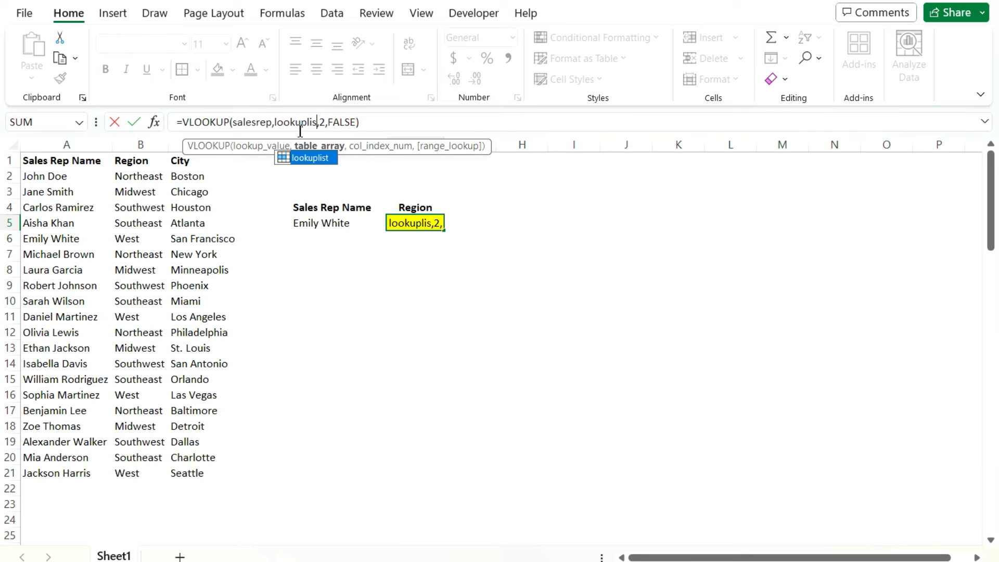
# Set the lookup value in F5's VLOOKUP formula back to E5 and commit the formula
pyautogui.doubleClick(246, 121)
pyautogui.write('e')
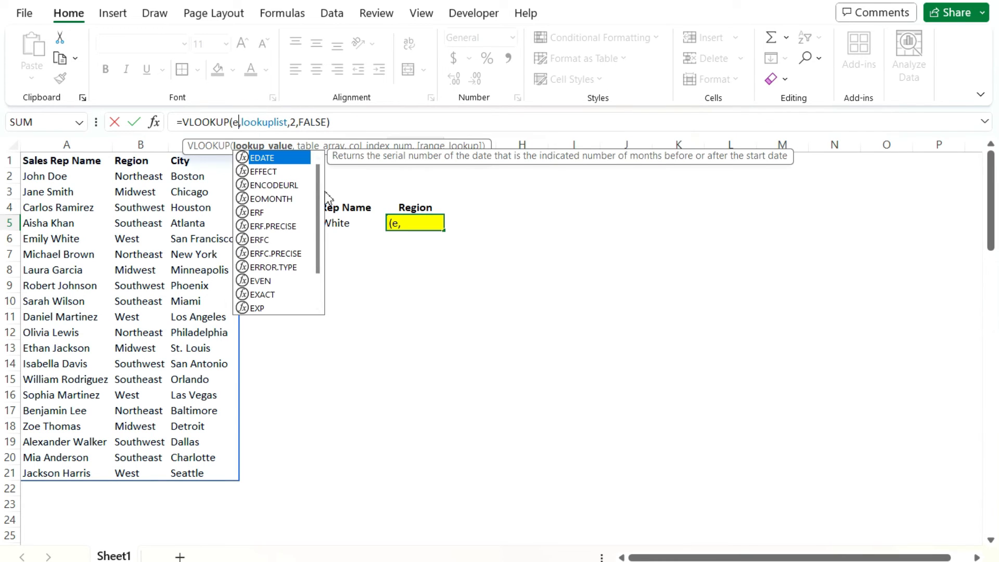
pyautogui.write('5')
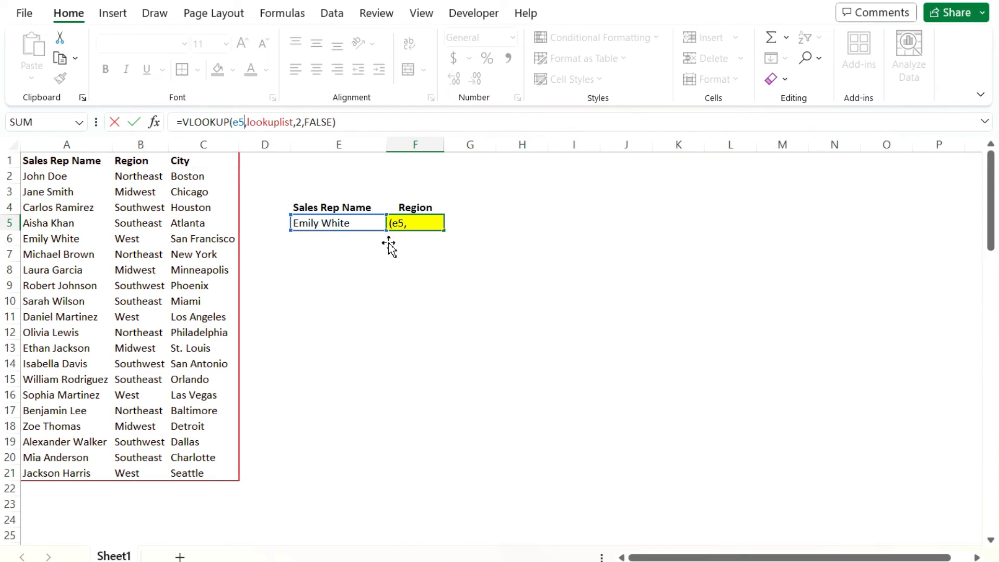
pyautogui.press('Return')
pyautogui.click(412, 223)
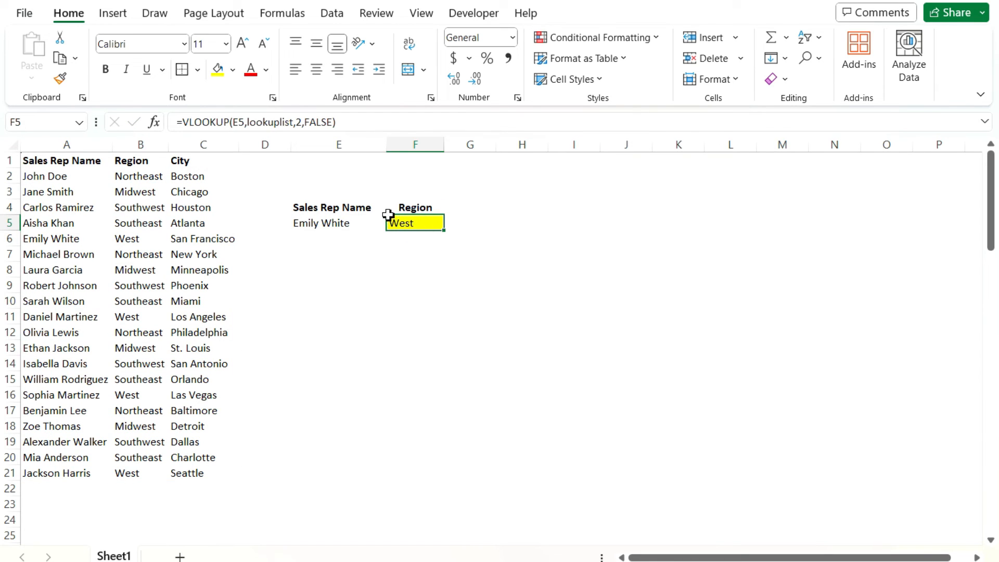
# Change the lookup value in F5's VLOOKUP formula from a cell reference to the name salesrep
pyautogui.click(236, 121)
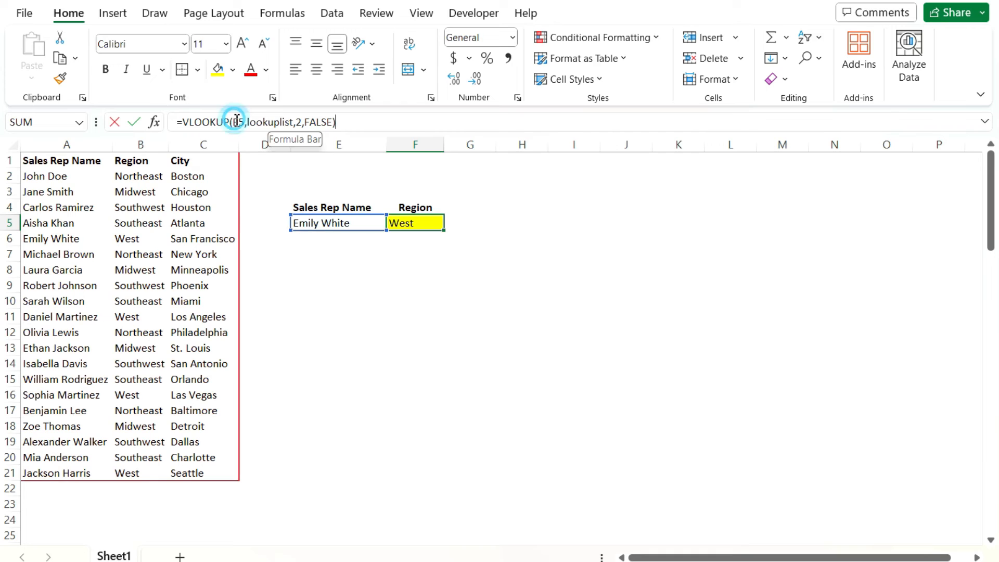
pyautogui.press('BackSpace')
pyautogui.press('Delete')
pyautogui.write('Salesrep')
pyautogui.press('Return')
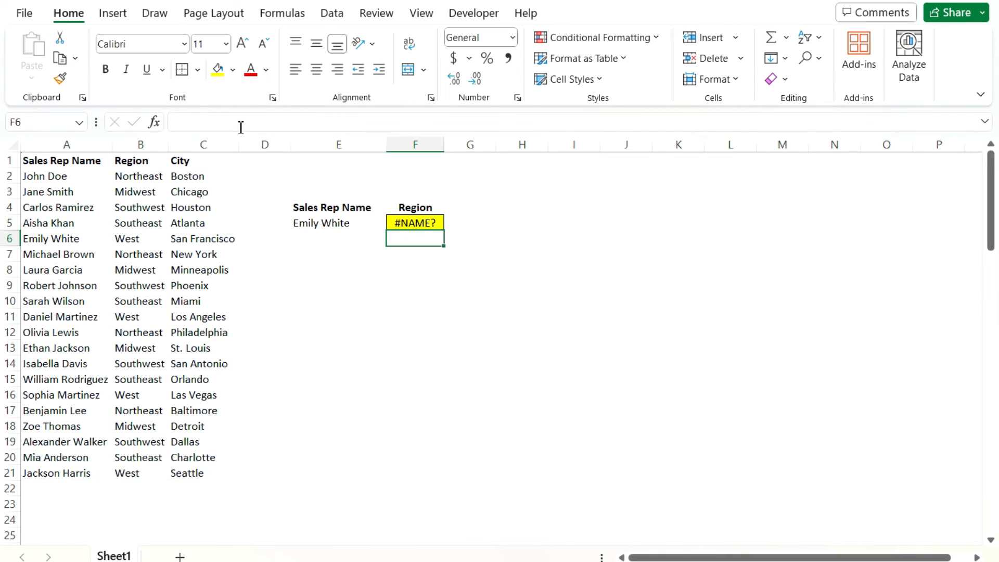
pyautogui.click(435, 225)
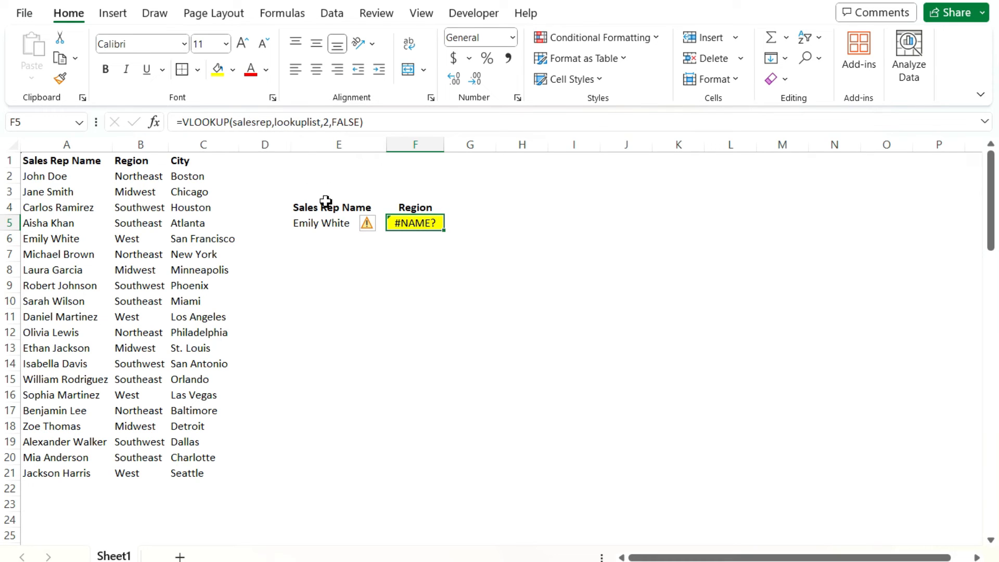
# Define the name salesrep for cell E5 and check the VLOOKUP formula in F5
pyautogui.click(332, 223)
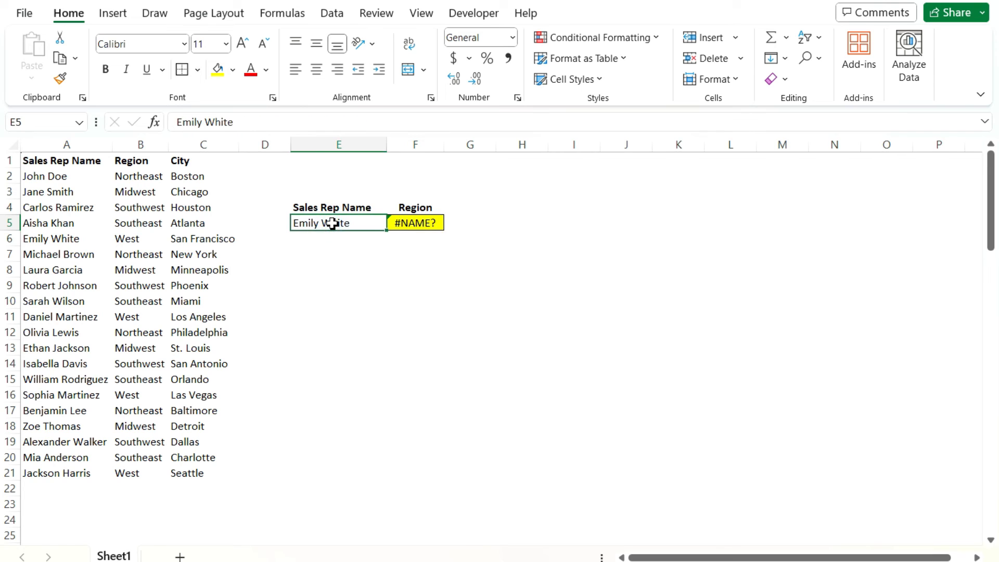
pyautogui.click(399, 229)
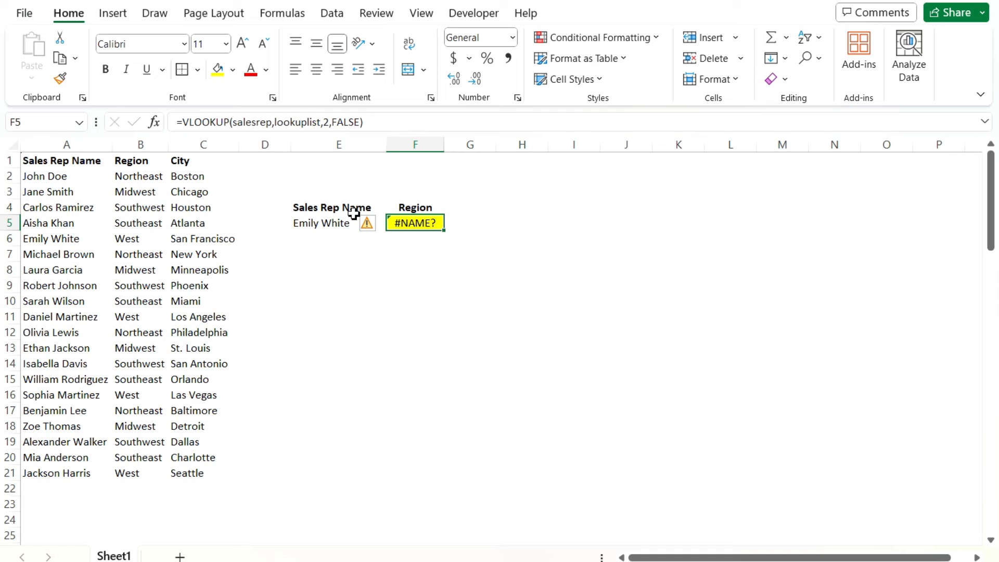
pyautogui.click(333, 224)
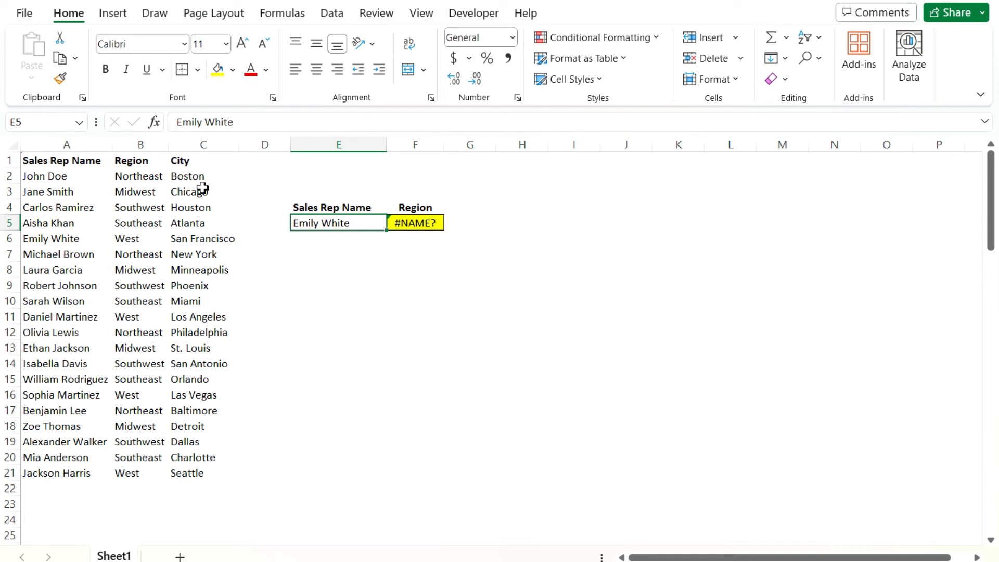
pyautogui.click(55, 122)
pyautogui.write('salesrep')
pyautogui.press('Return')
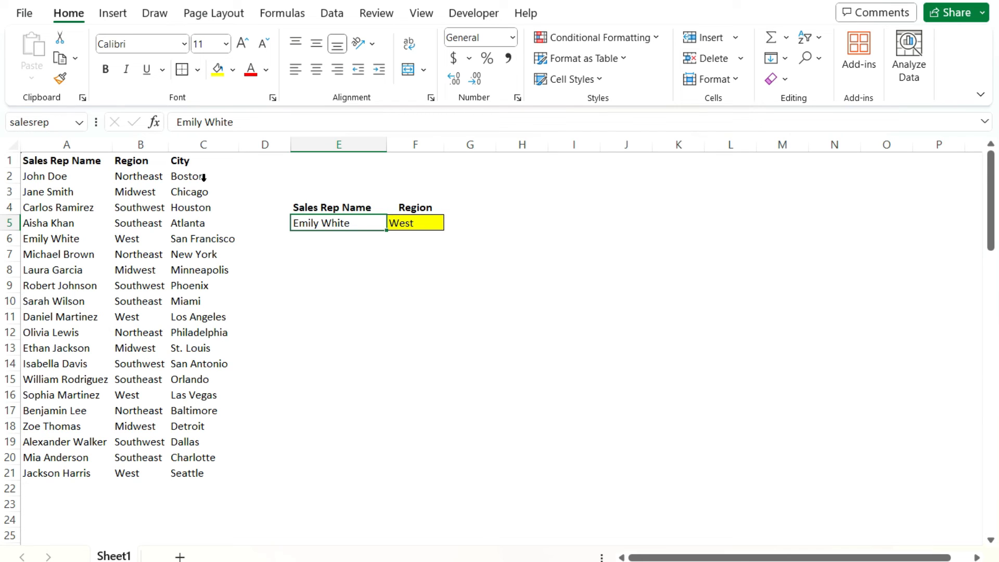
pyautogui.click(426, 223)
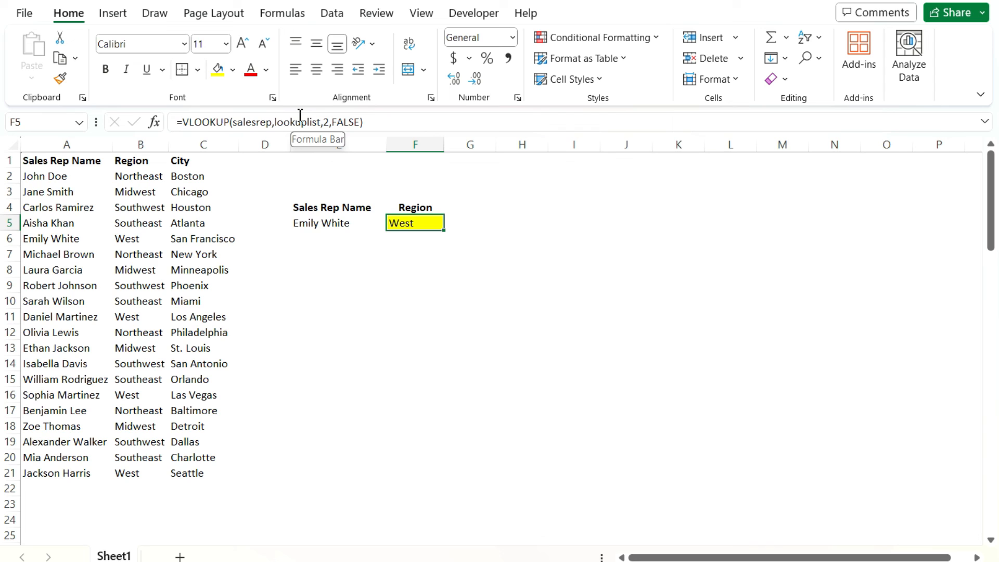
# Browse the suggestions for "=sum" in F7, try SUMPRODUCT, cancel the entry, and return to cell F5
pyautogui.click(396, 256)
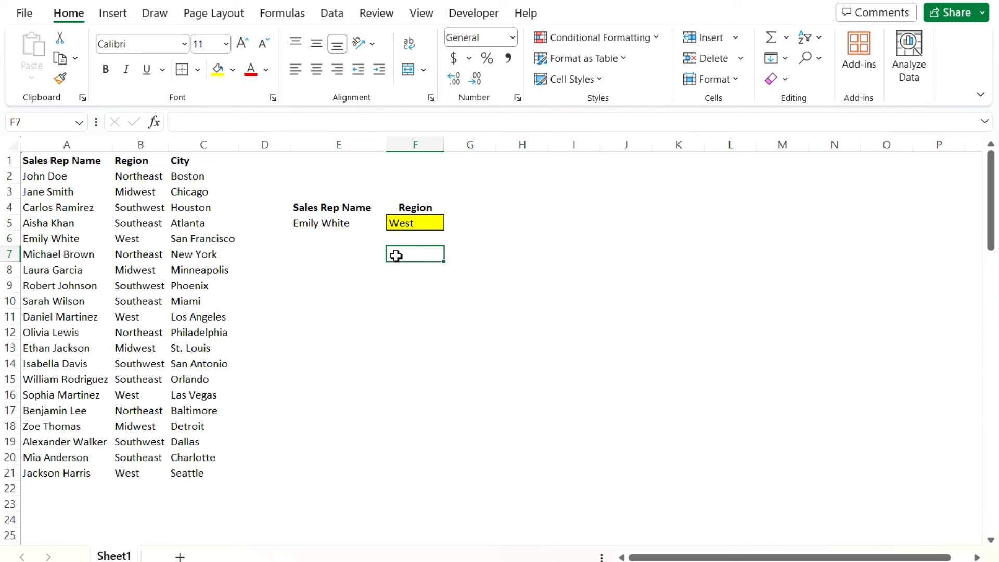
pyautogui.write('=sum')
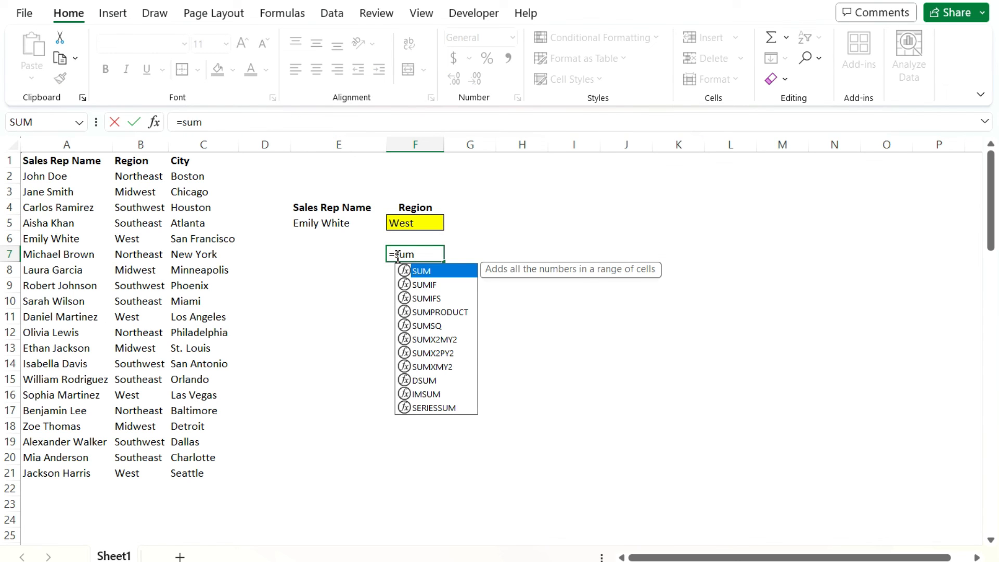
pyautogui.press('Down')
pyautogui.press('Down')
pyautogui.press('Down')
pyautogui.press('Down')
pyautogui.press('Down')
pyautogui.press('Down')
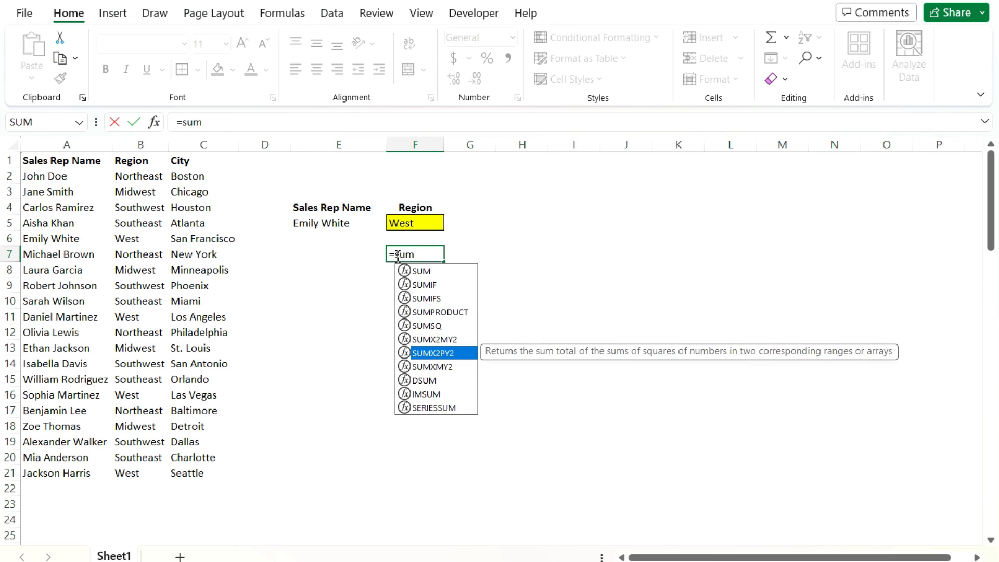
pyautogui.press('Up')
pyautogui.press('Up')
pyautogui.press('Up')
pyautogui.press('Tab')
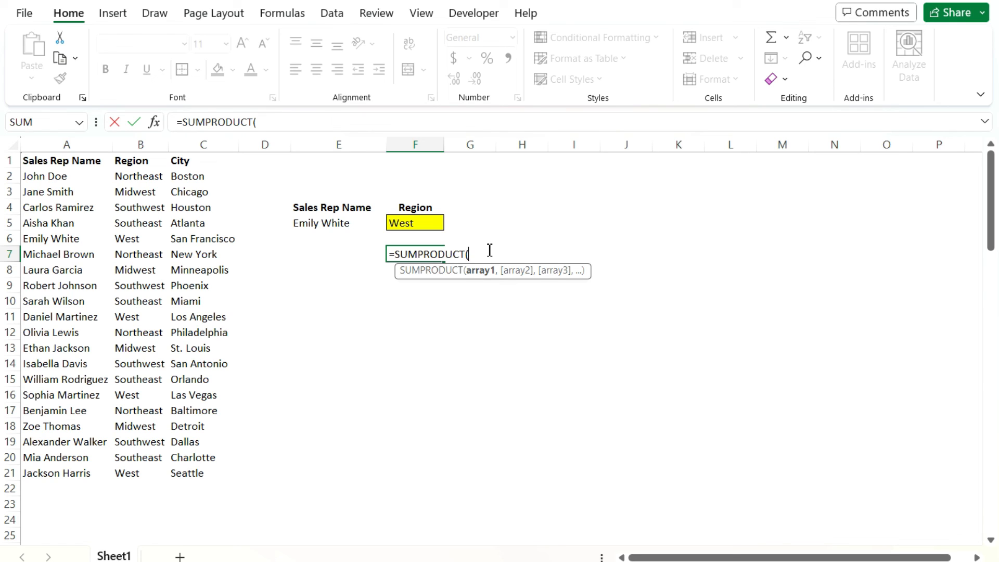
pyautogui.press('Escape')
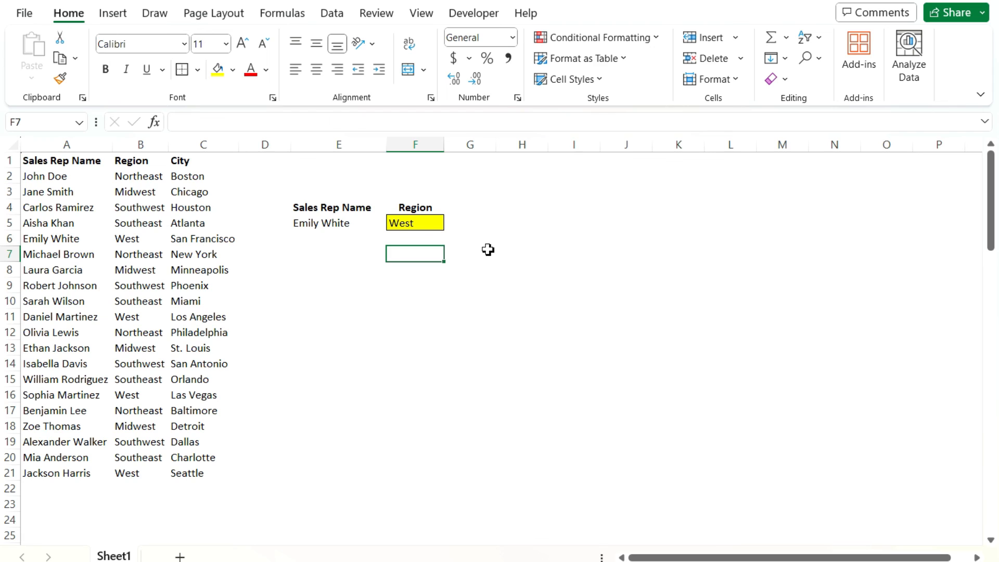
pyautogui.press('Up')
pyautogui.press('Up')
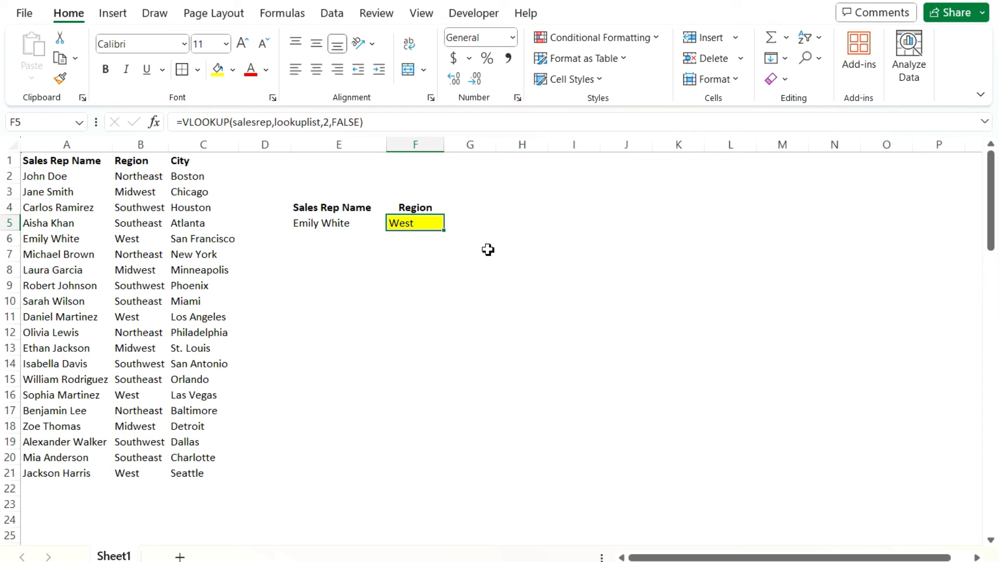